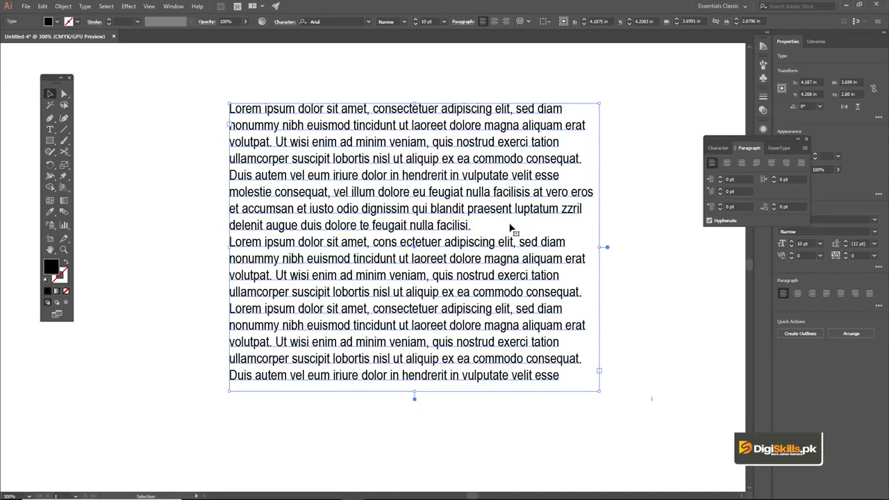
- Stretch the bottom edge of the text frame down slightly
key(t)
click(564, 375)
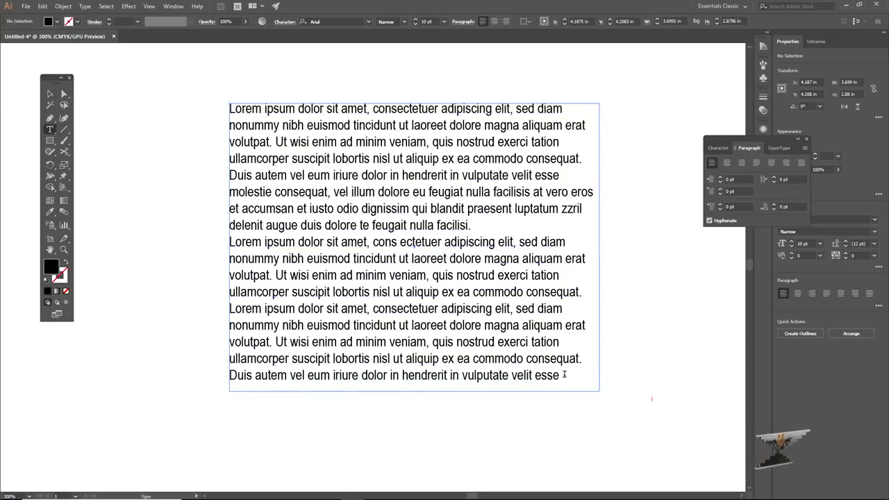
click(407, 384)
click(50, 94)
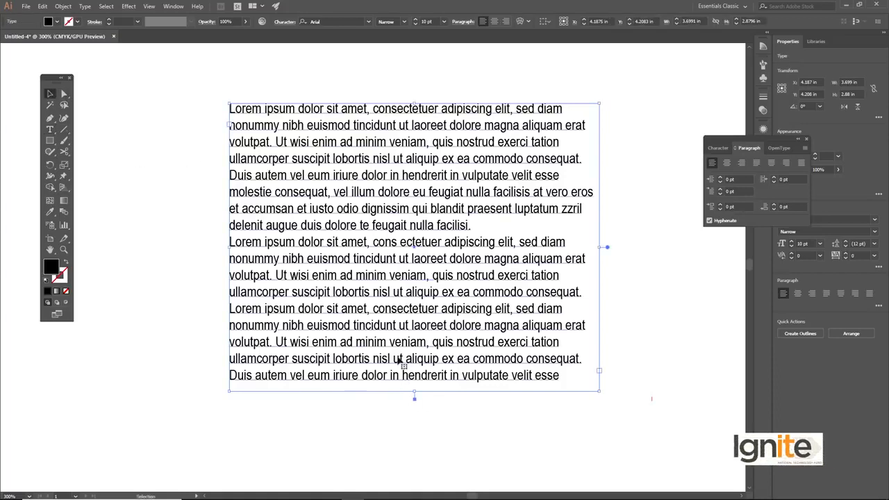
mouse_move(416, 392)
mouse_down()
mouse_move(420, 446)
mouse_move(416, 393)
mouse_up()
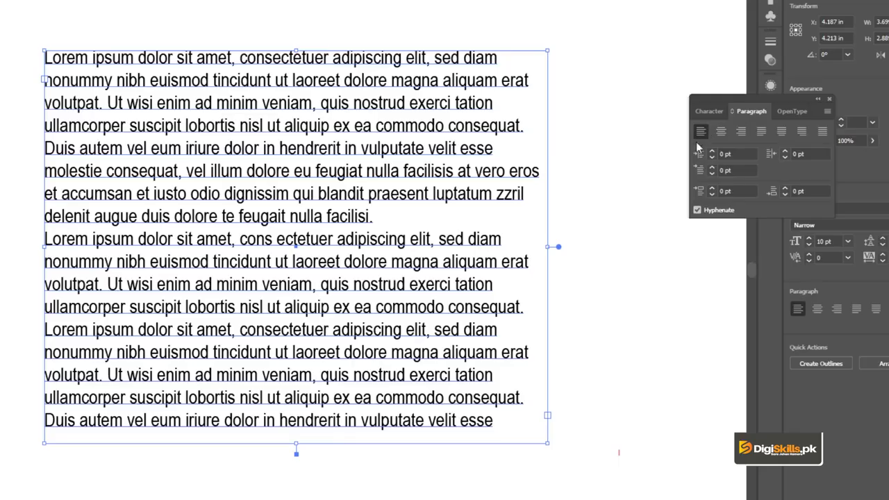
- Insert a paragraph break after "volutpat." in the last paragraph so "Ut wisi enim" starts a new paragraph
double_click(315, 174)
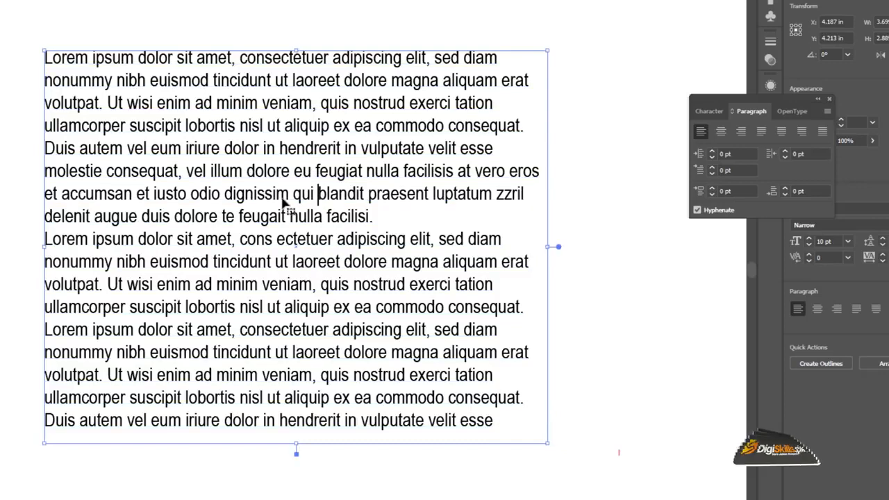
key(ctrl+a)
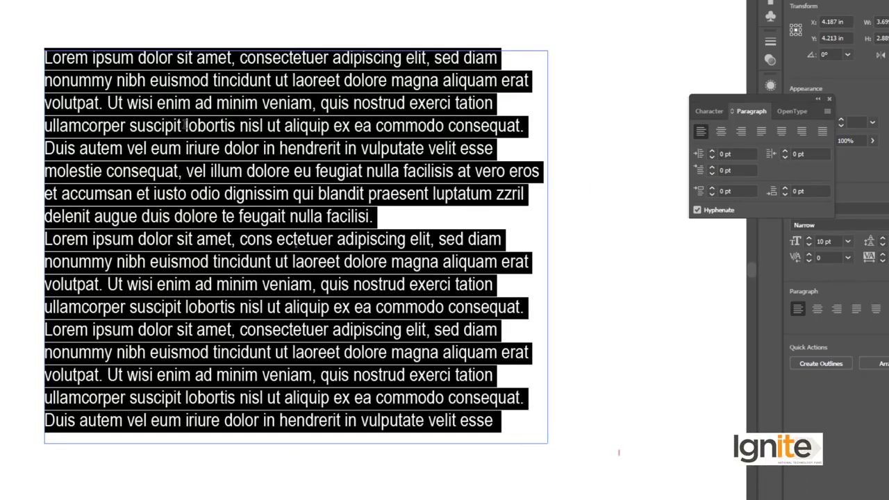
click(305, 299)
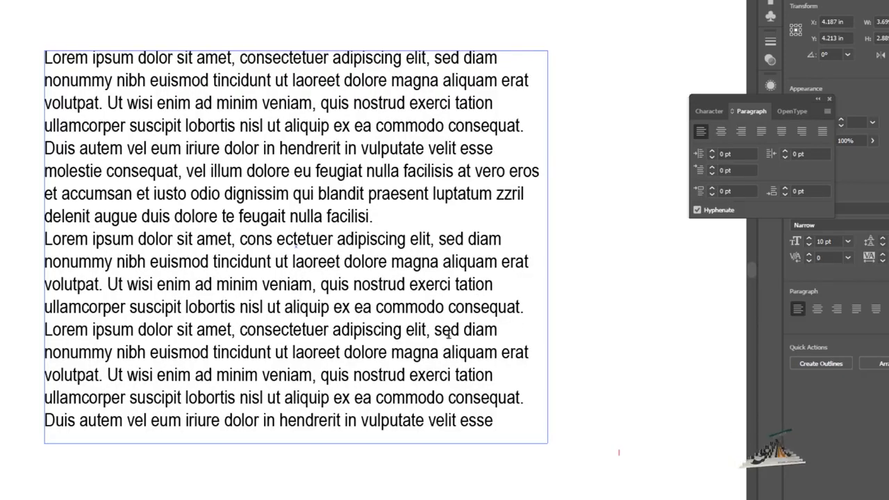
click(108, 375)
key(Return)
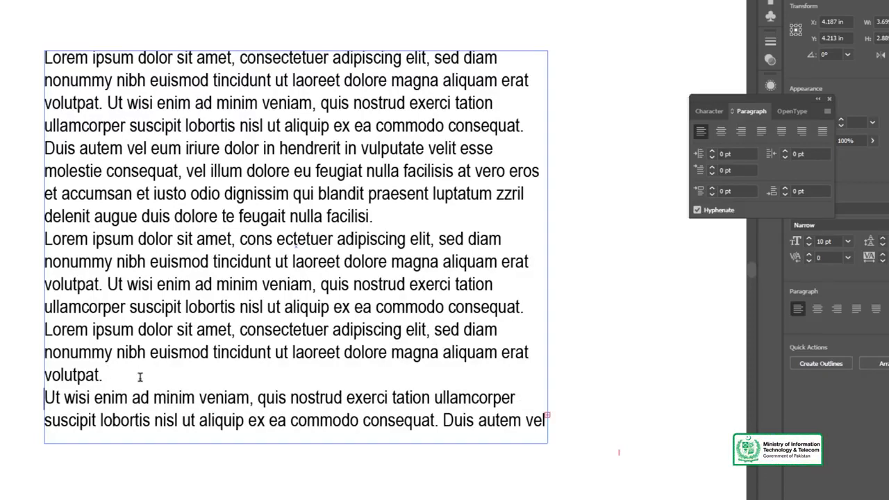
key(Escape)
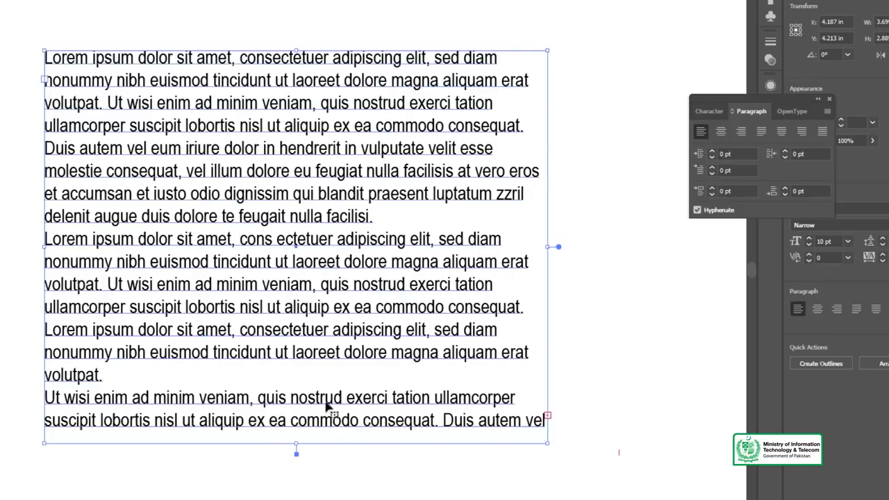
- Extend the bottom edge of the text frame to a height of about 3.1 in
drag(299, 447, 311, 476)
click(236, 27)
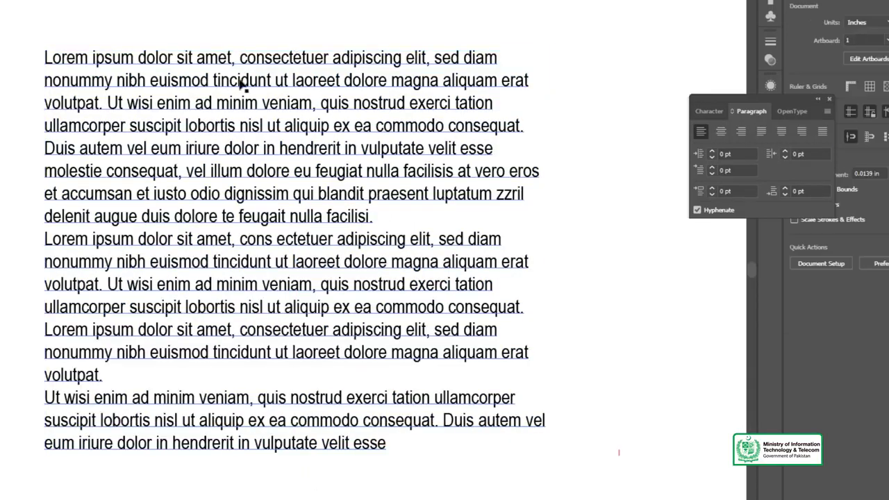
click(291, 93)
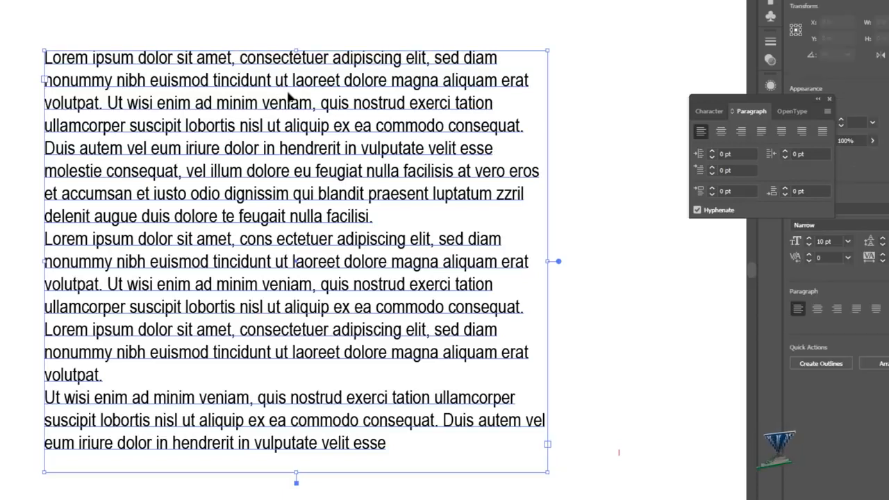
- Select all the text in the frame and align it left
double_click(264, 101)
key(ctrl+a)
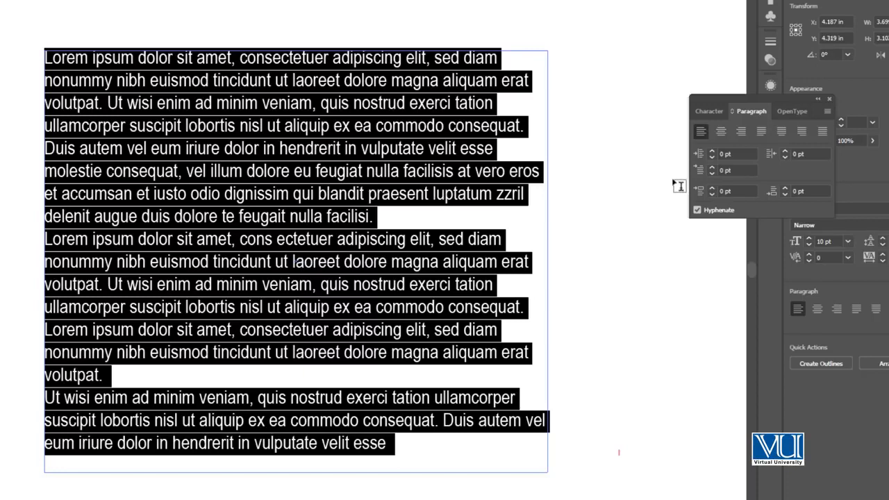
click(700, 133)
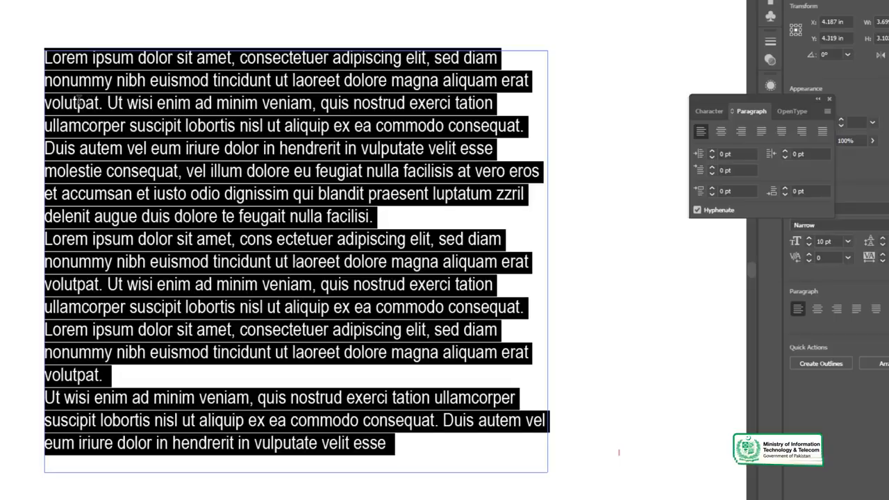
- Align all paragraphs in the frame to the center and leave text editing
click(721, 131)
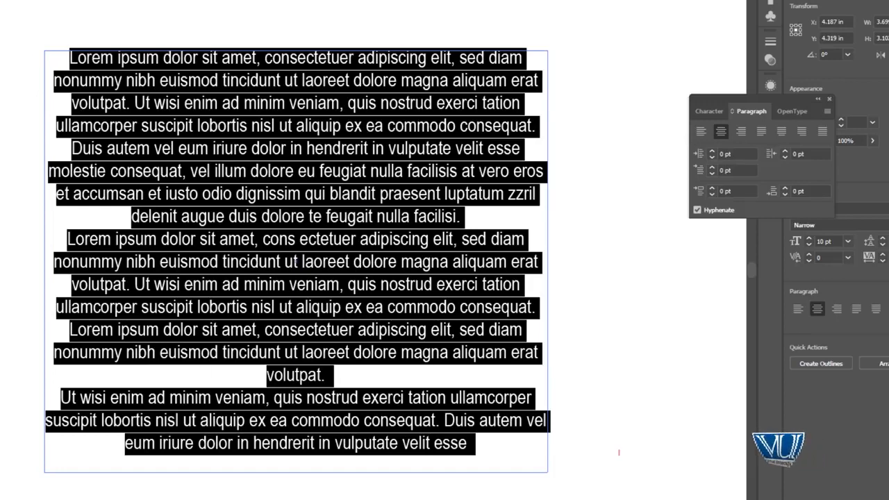
key(Escape)
click(17, 149)
click(257, 160)
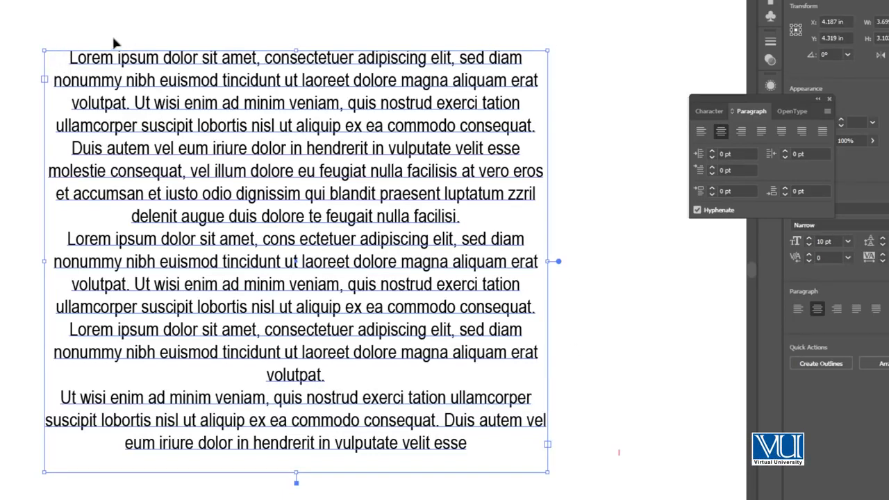
- Select all the text in the frame and align it right
click(245, 126)
key(ctrl+a)
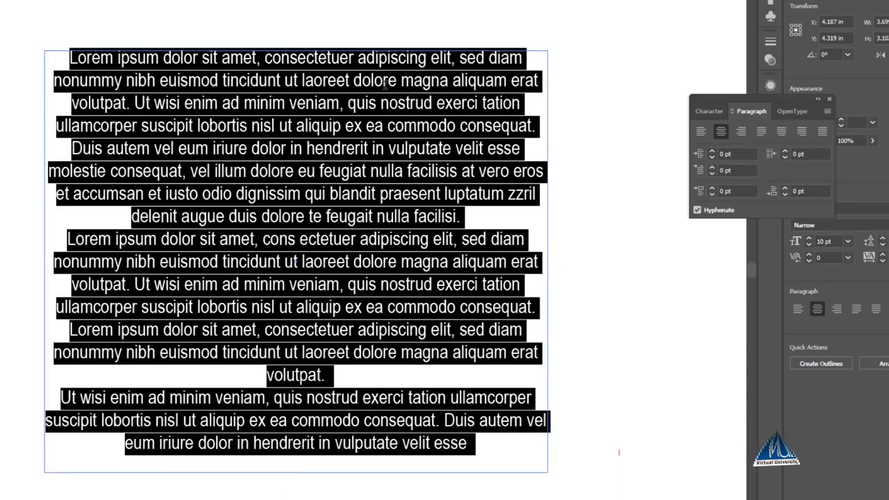
click(742, 132)
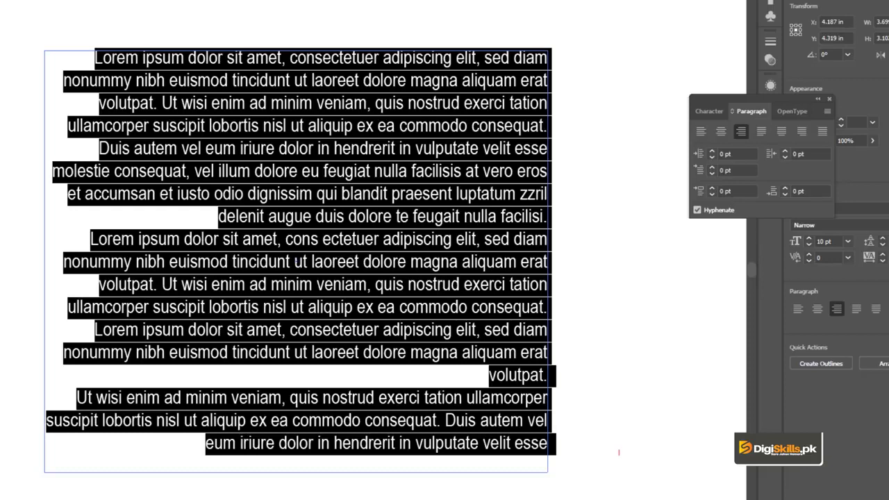
key(Escape)
- Justify all the text in the frame with the last line aligned left
double_click(143, 75)
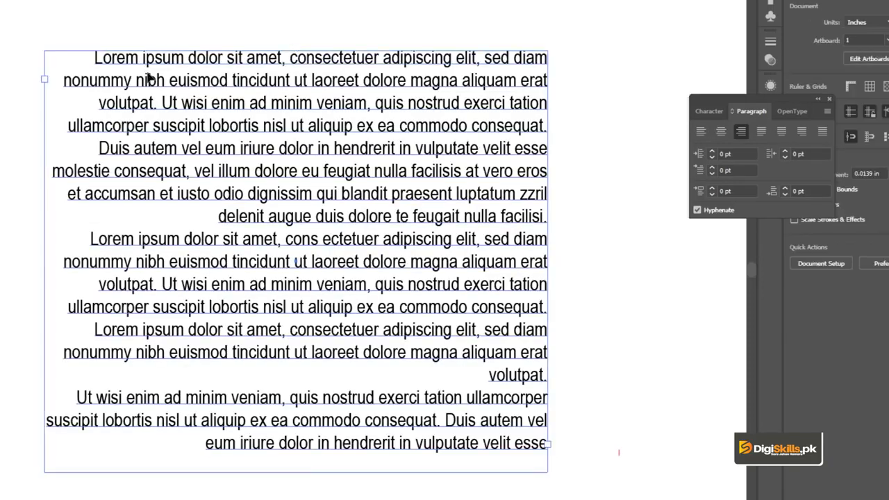
key(ctrl+a)
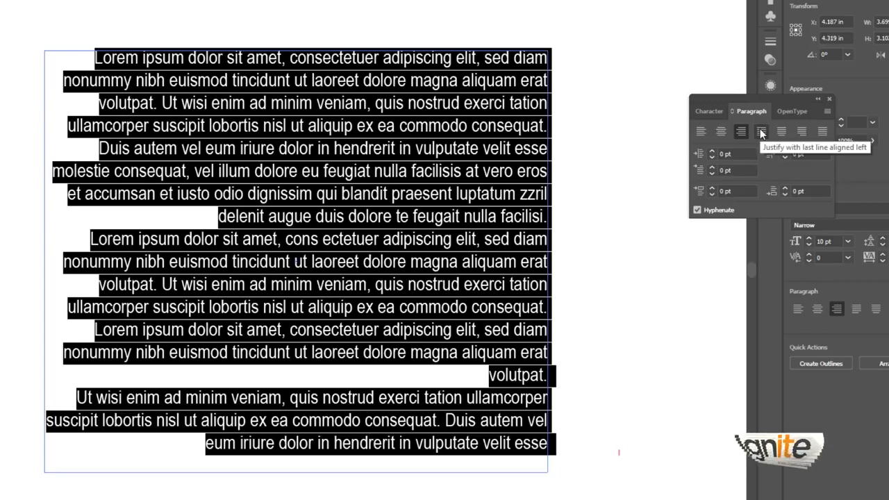
click(761, 132)
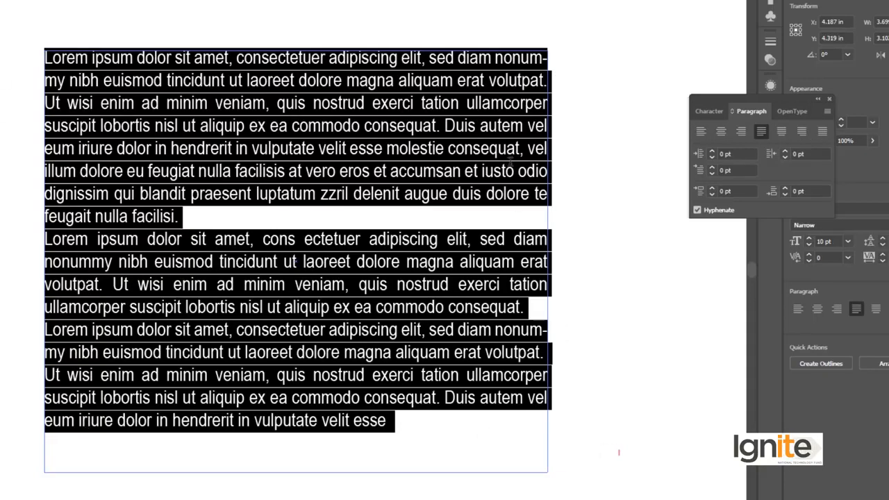
- Highlight the first paragraph's lines except its last one to examine how they are justified
click(241, 218)
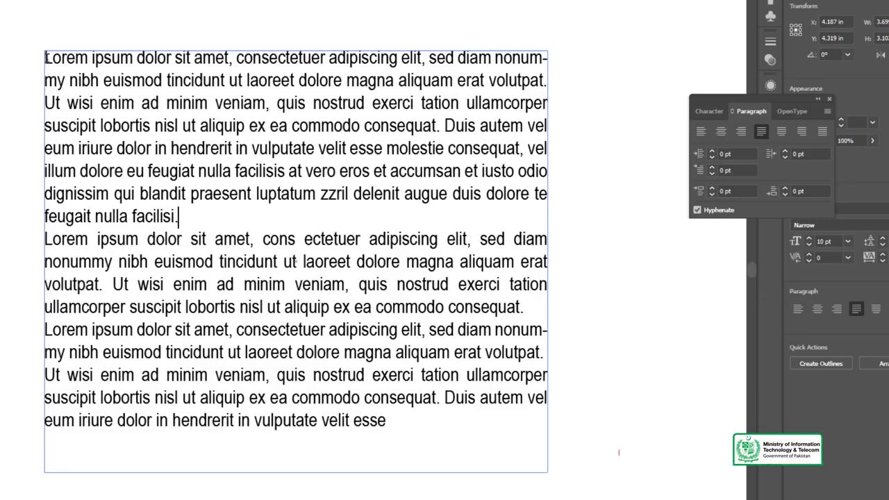
key(ctrl+a)
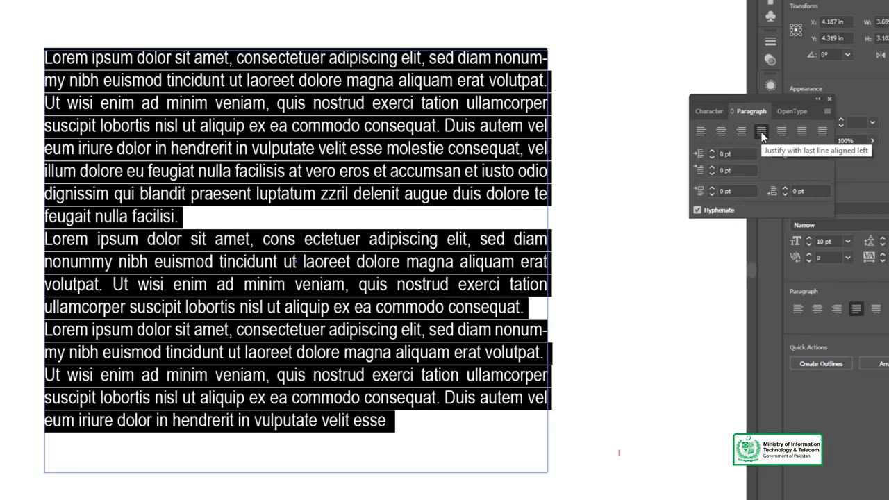
click(197, 215)
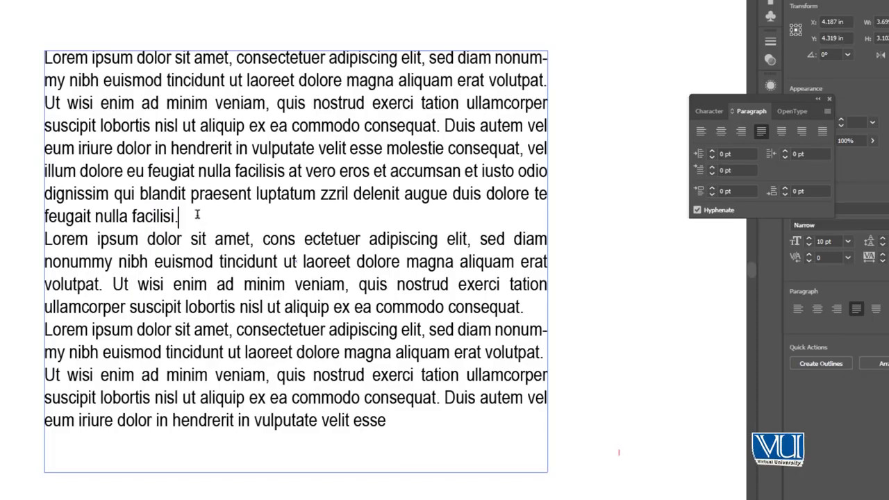
drag(49, 53, 556, 198)
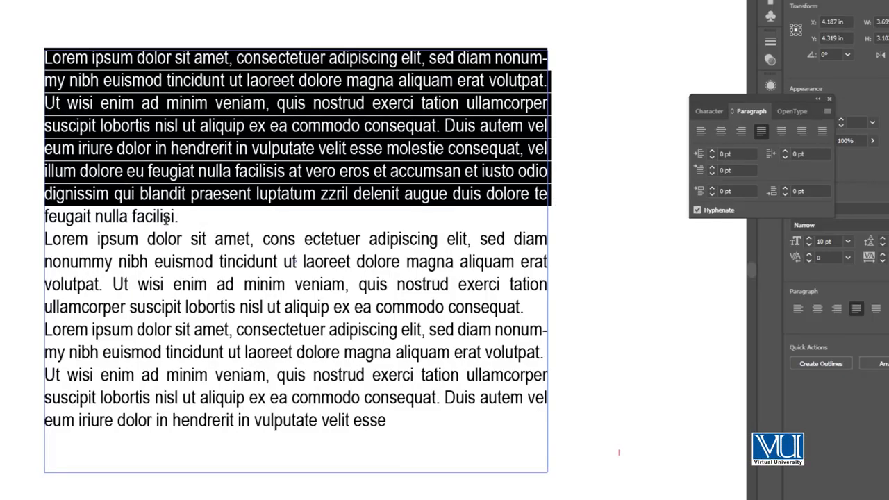
- Justify all the text in the frame with the last line aligned center
click(200, 223)
key(ctrl+a)
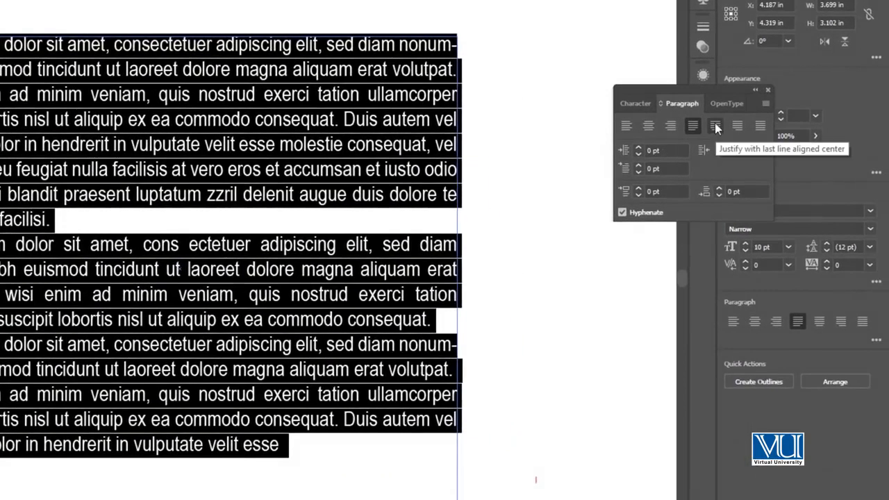
click(715, 127)
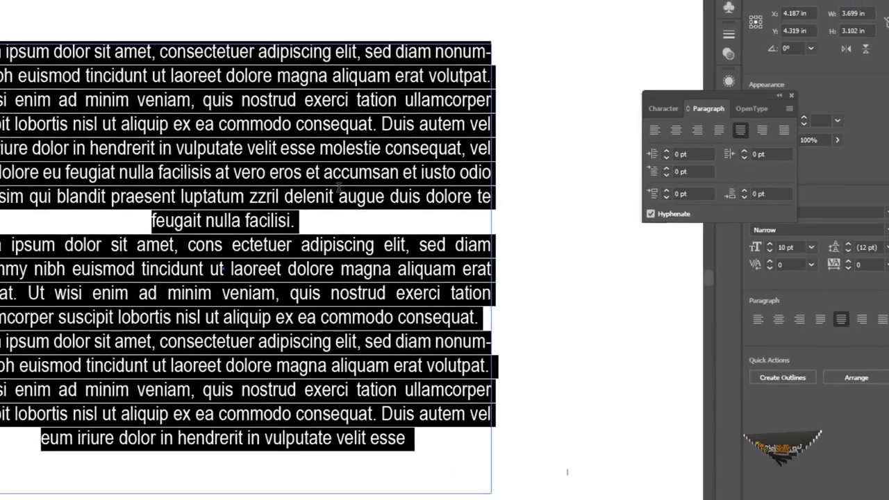
click(339, 186)
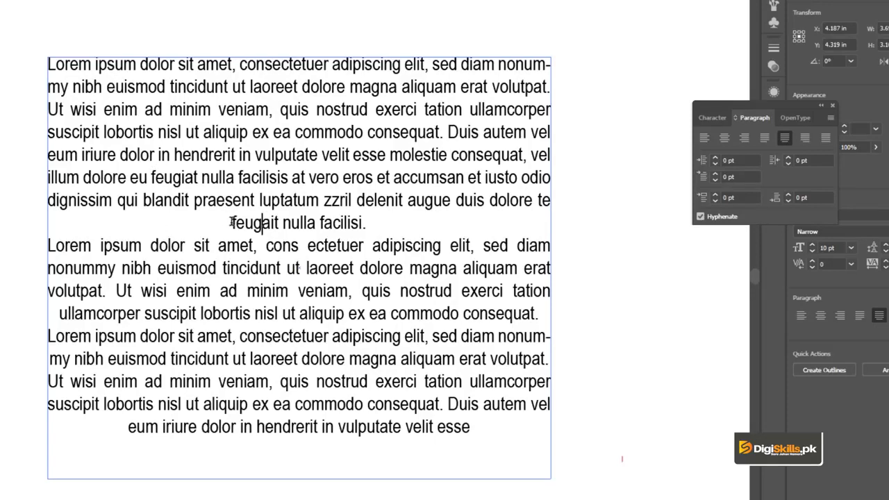
- Justify all the text in the frame with the last line aligned right, and keep it selected
key(ctrl+a)
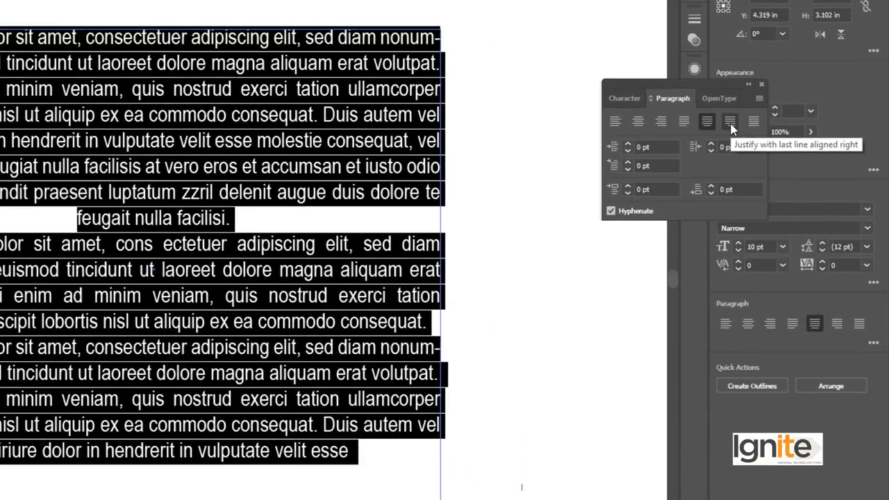
click(731, 128)
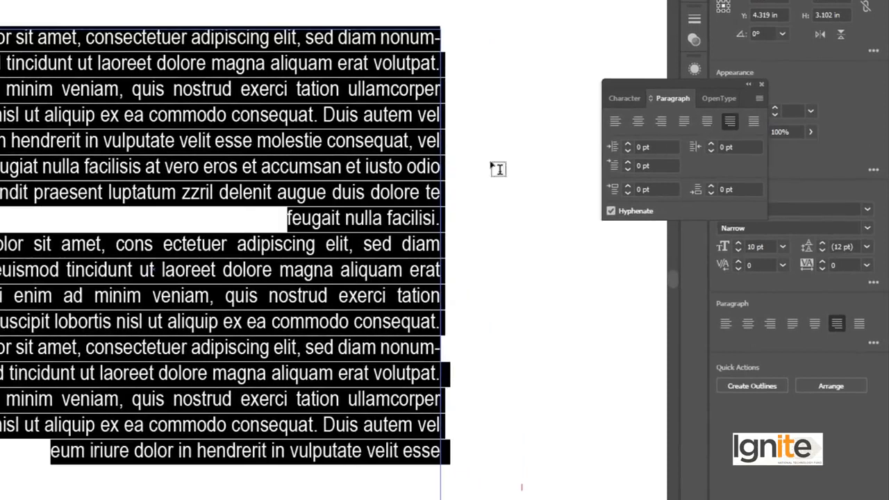
click(384, 172)
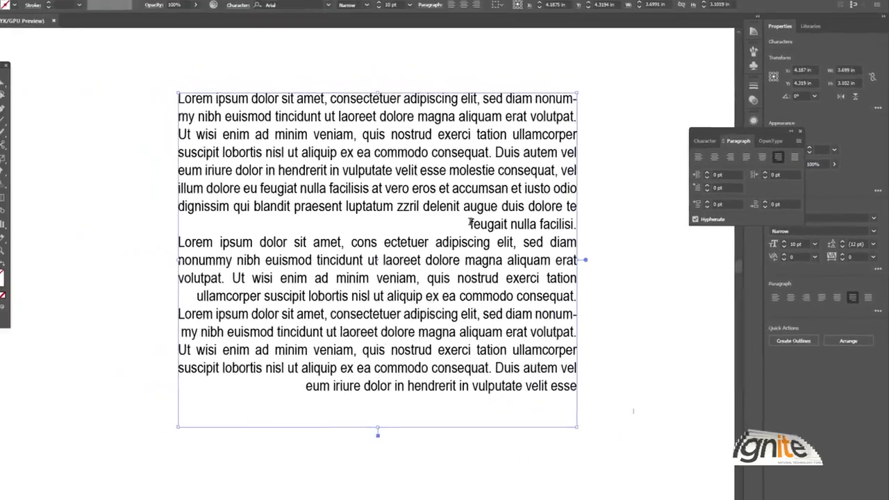
key(ctrl+z)
key(ctrl+shift+z)
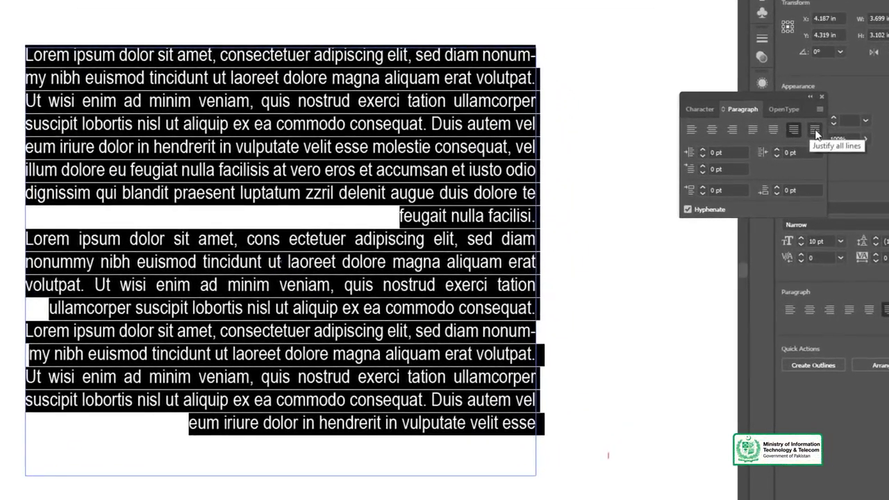
- Justify all lines of the selected text and deselect the text frame
click(815, 131)
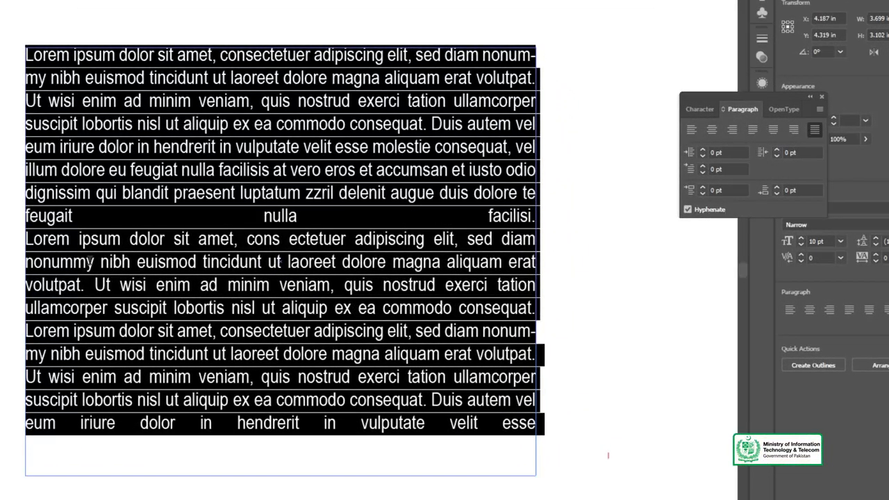
key(Escape)
click(14, 120)
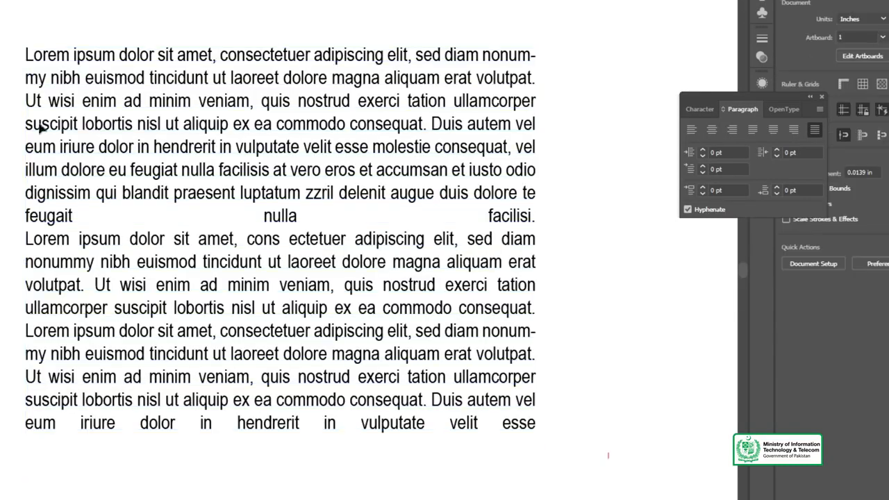
- Shorten the text frame from its bottom edge to a height of about 2.995 in and open its text for editing
click(252, 207)
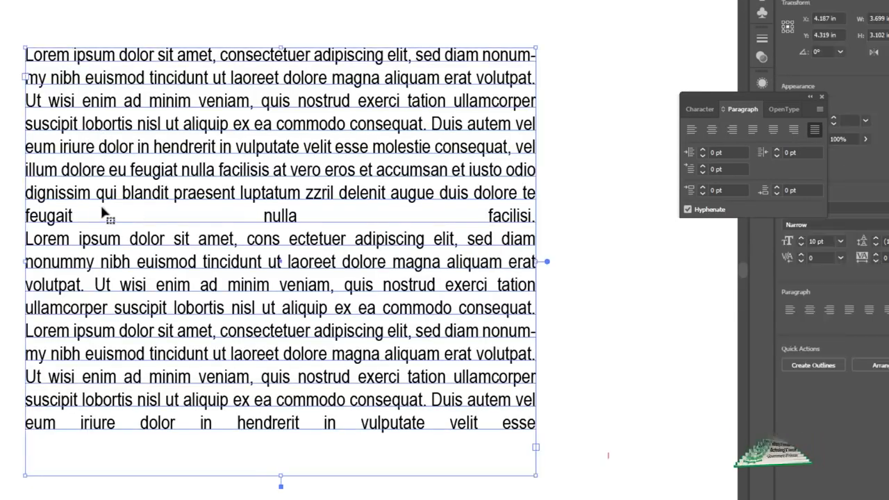
drag(280, 487, 282, 461)
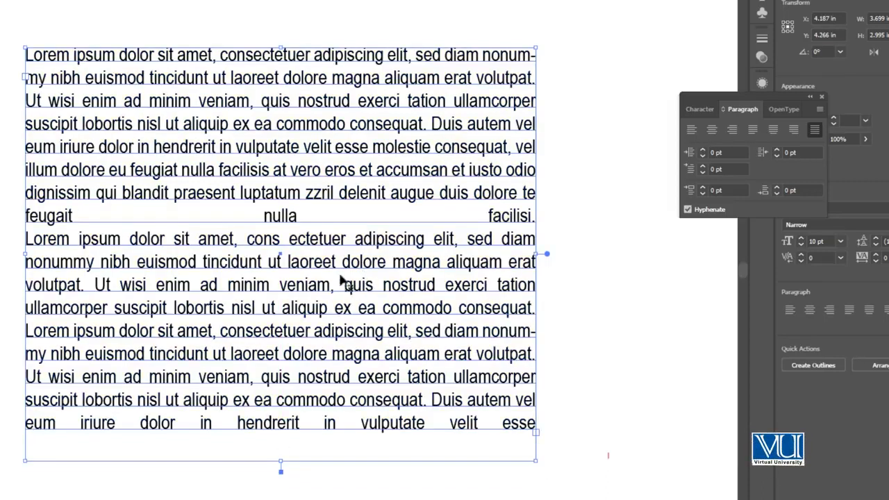
double_click(299, 216)
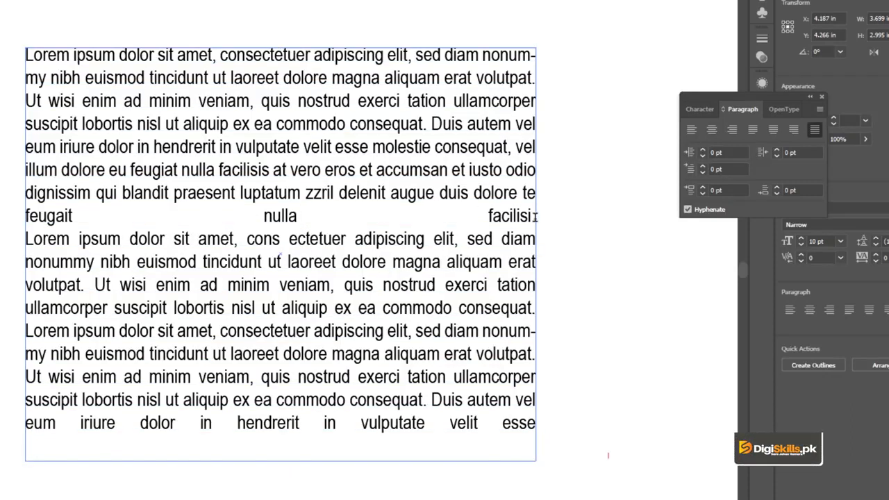
- Justify all the text in the frame with the last line aligned left, and deselect the frame
key(ctrl+a)
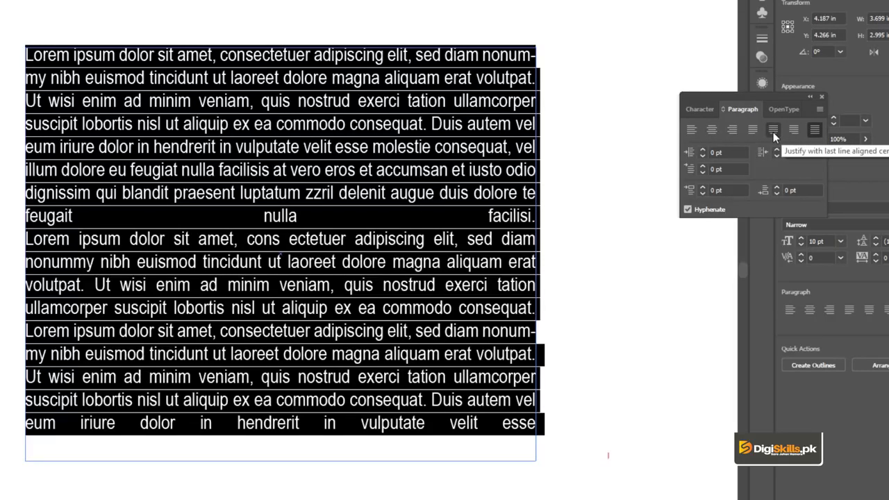
click(753, 129)
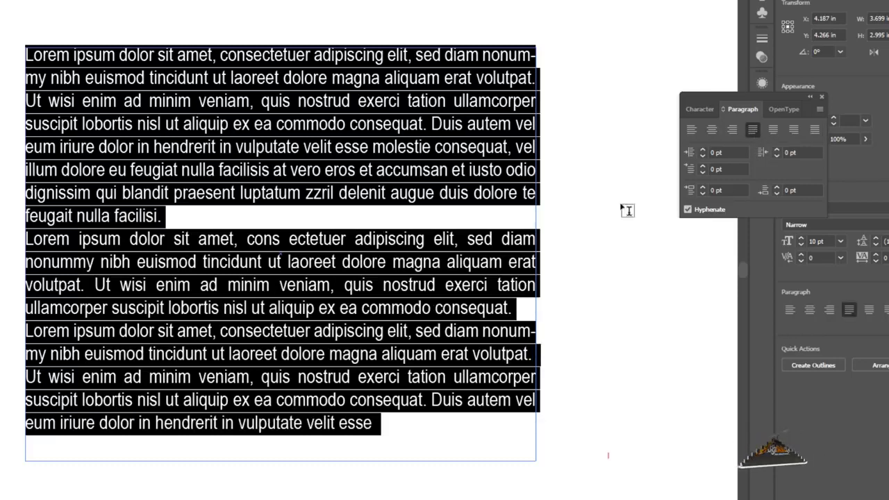
click(1, 19)
click(1, 28)
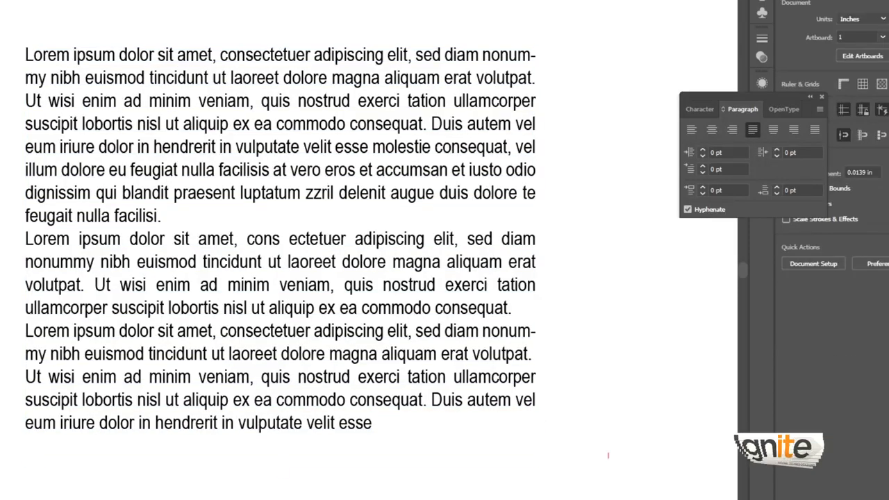
- Select all the text in the frame and set its left indent to 18 pt
click(214, 145)
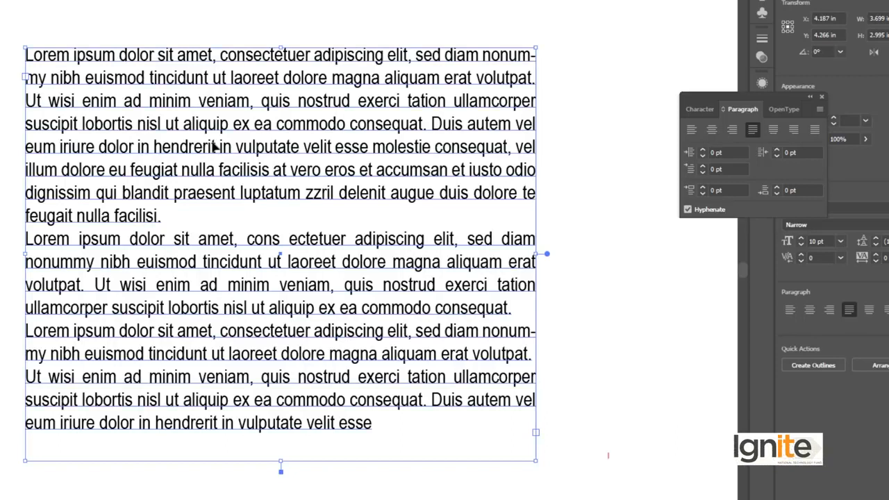
double_click(214, 145)
key(ctrl+a)
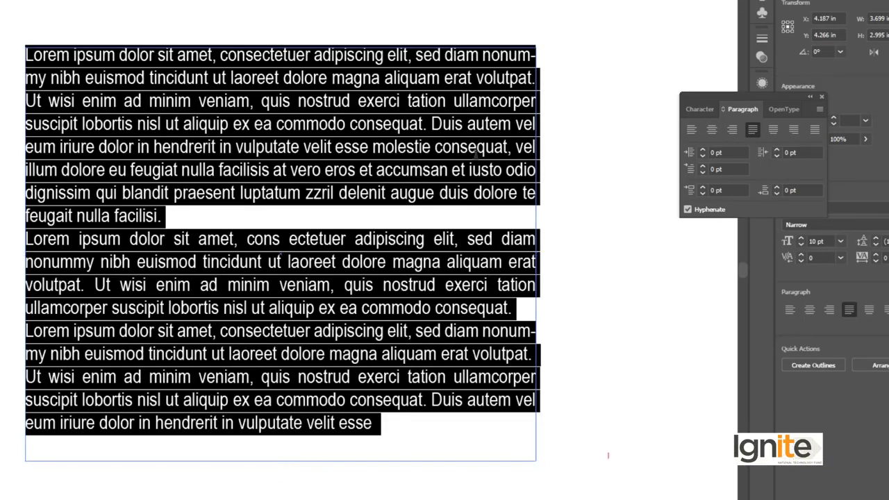
click(702, 148)
click(702, 148)
click(702, 148)
click(703, 148)
click(702, 149)
click(702, 149)
click(702, 148)
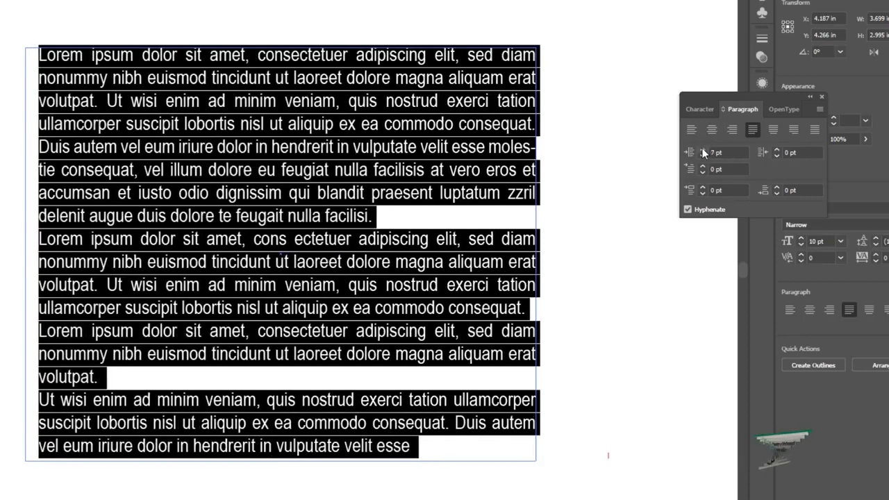
click(702, 148)
click(702, 149)
click(702, 149)
click(702, 149)
click(702, 149)
click(702, 148)
click(702, 149)
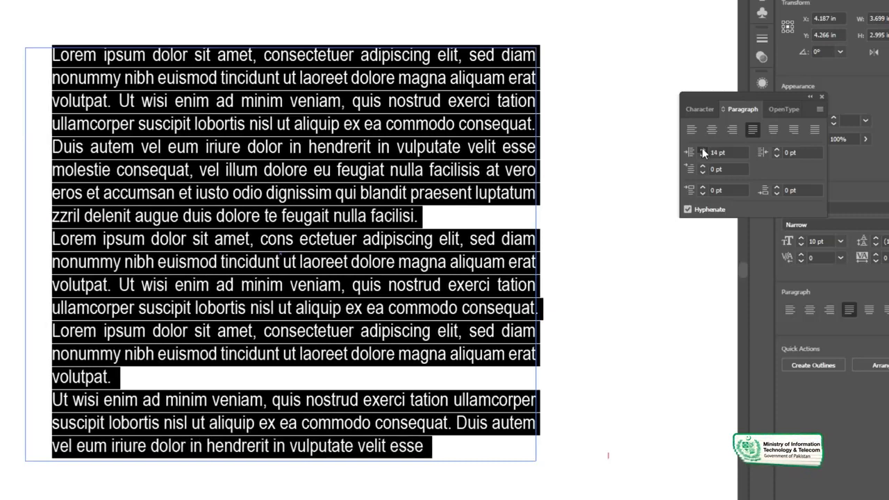
click(702, 149)
click(702, 148)
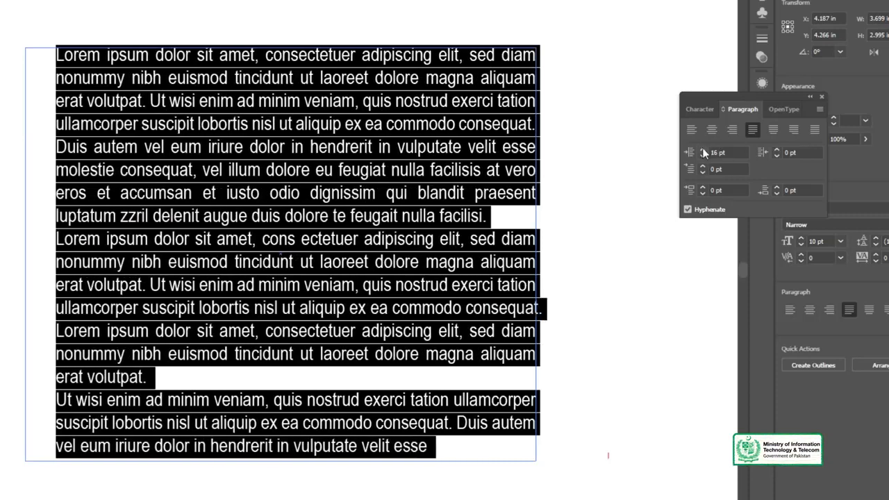
click(702, 148)
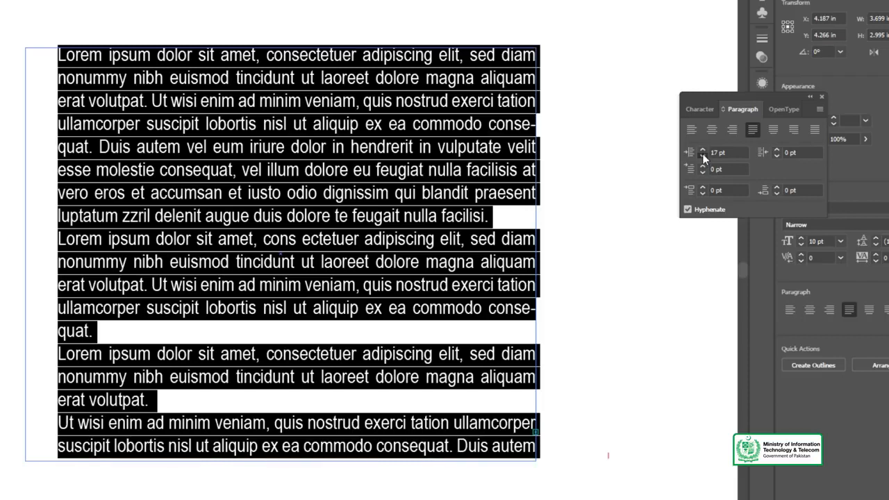
click(702, 154)
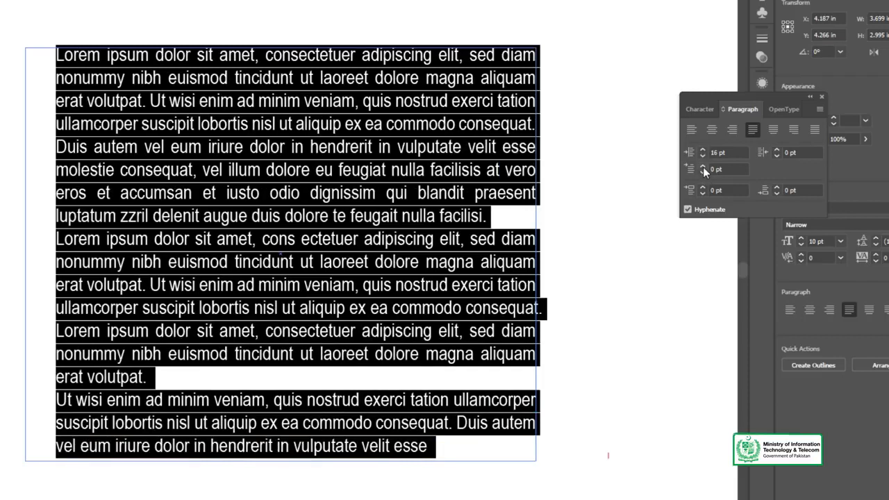
click(703, 150)
click(702, 150)
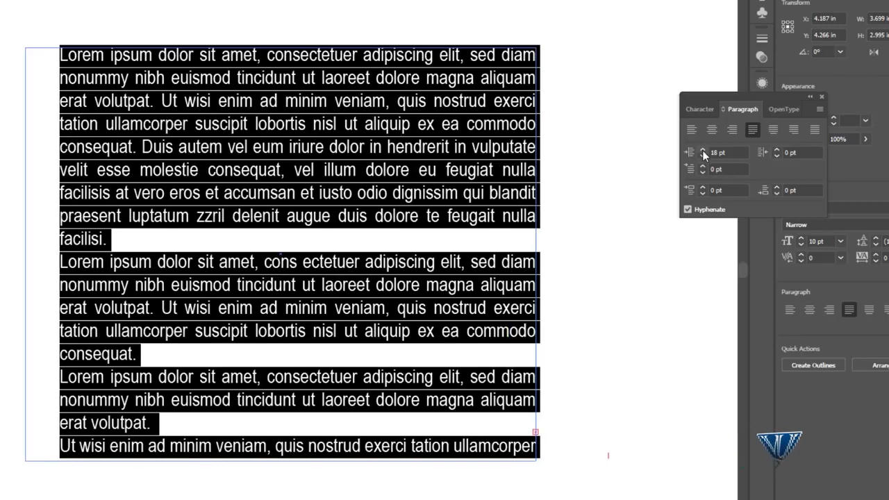
- Set the right indent of the selected text to 22 pt
click(777, 150)
click(777, 150)
click(777, 150)
click(777, 150)
click(777, 150)
click(777, 150)
click(777, 150)
click(778, 150)
click(778, 150)
click(777, 150)
click(777, 150)
click(778, 150)
click(777, 150)
click(777, 150)
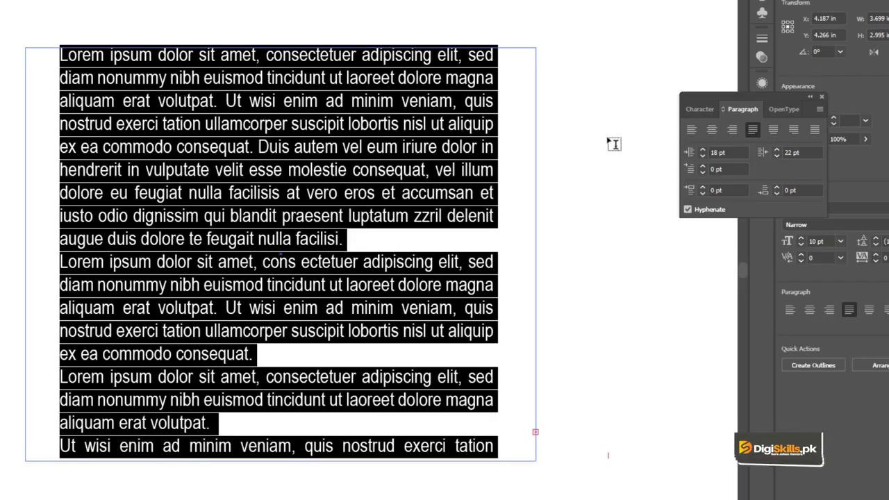
- Reset the left and right indents of the selected text to 0 pt
click(727, 152)
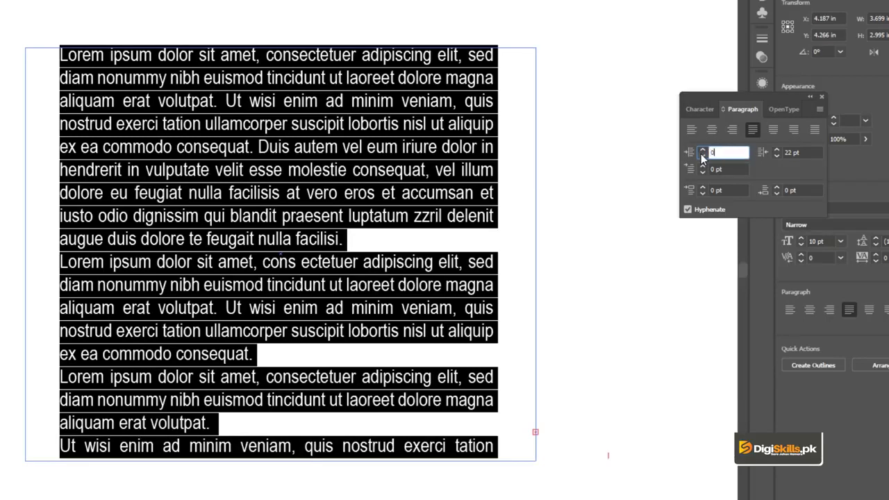
key(Return)
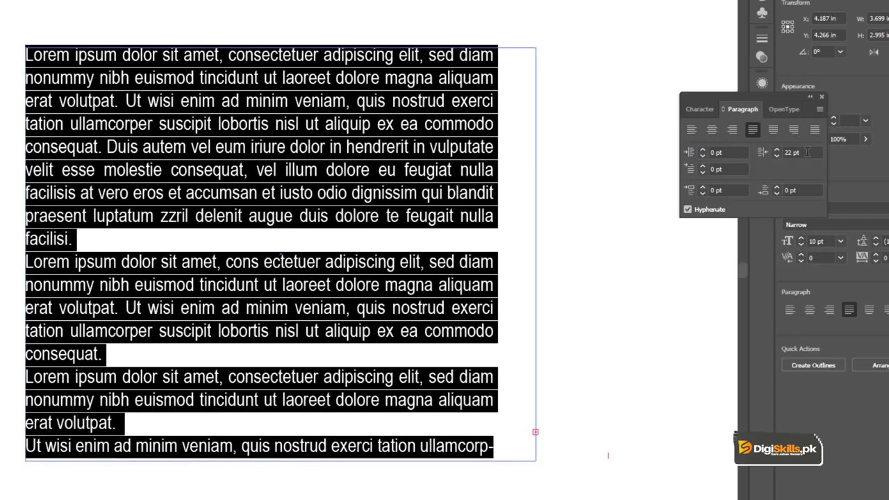
double_click(807, 152)
text(0)
key(Return)
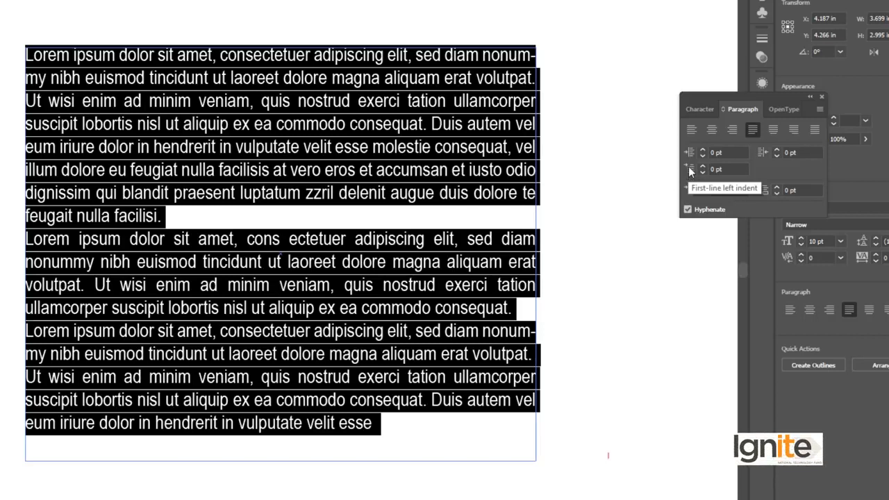
- Set the first-line left indent of all the paragraphs to 22 pt and deselect the text
click(701, 165)
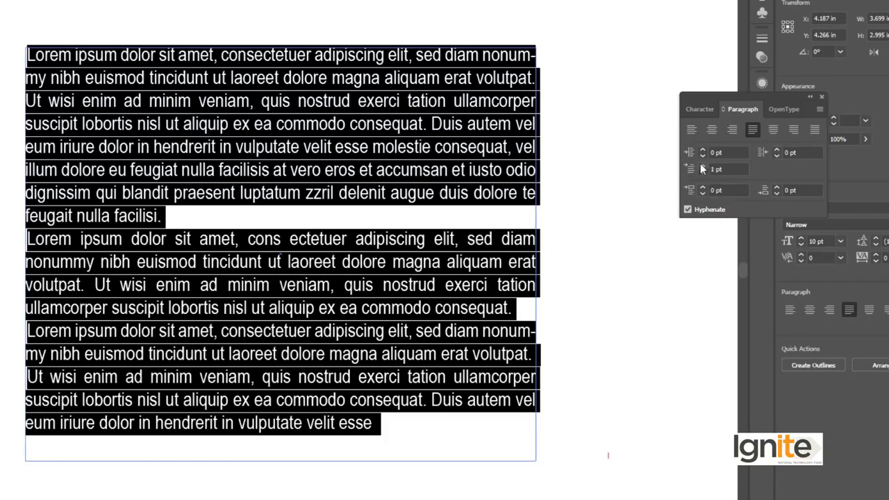
click(701, 166)
click(700, 166)
click(700, 166)
click(700, 166)
click(701, 165)
click(700, 165)
click(701, 165)
click(700, 165)
click(701, 165)
click(701, 165)
click(701, 165)
click(702, 166)
click(702, 166)
click(703, 166)
click(702, 166)
click(703, 166)
click(702, 166)
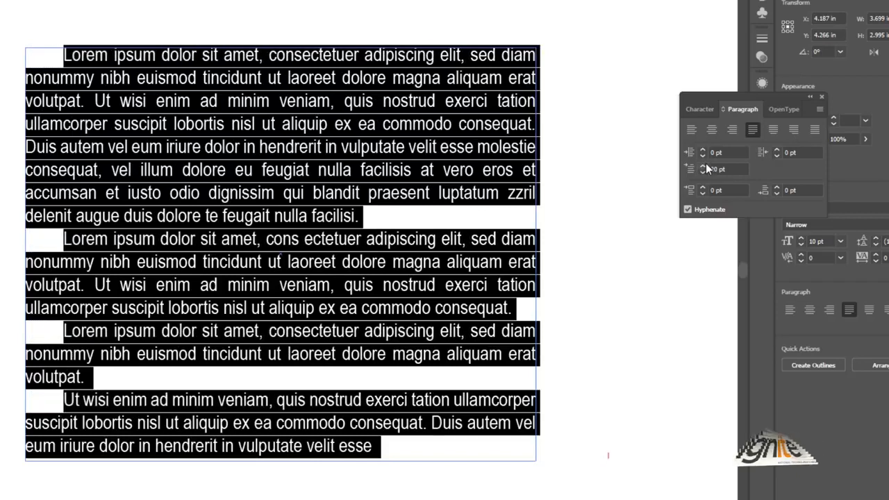
click(702, 166)
click(703, 166)
key(Escape)
click(9, 76)
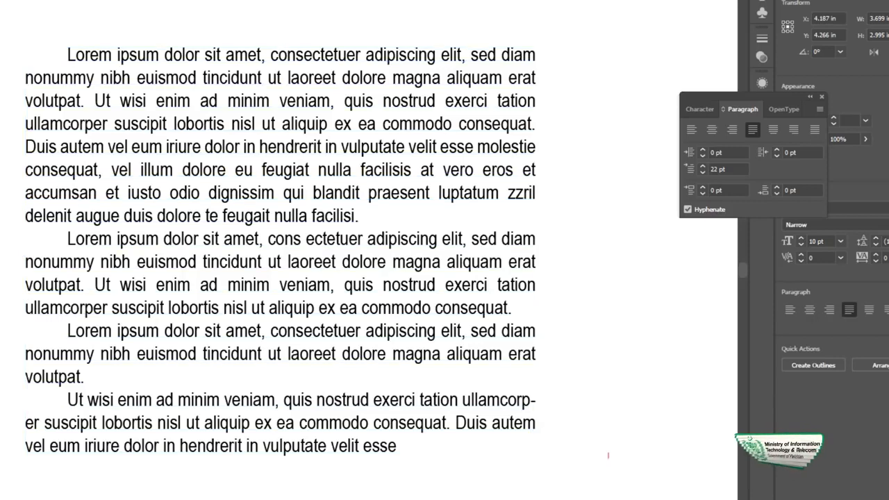
- Reselect all the text in the frame and reduce its first-line left indent to 1 pt
click(101, 88)
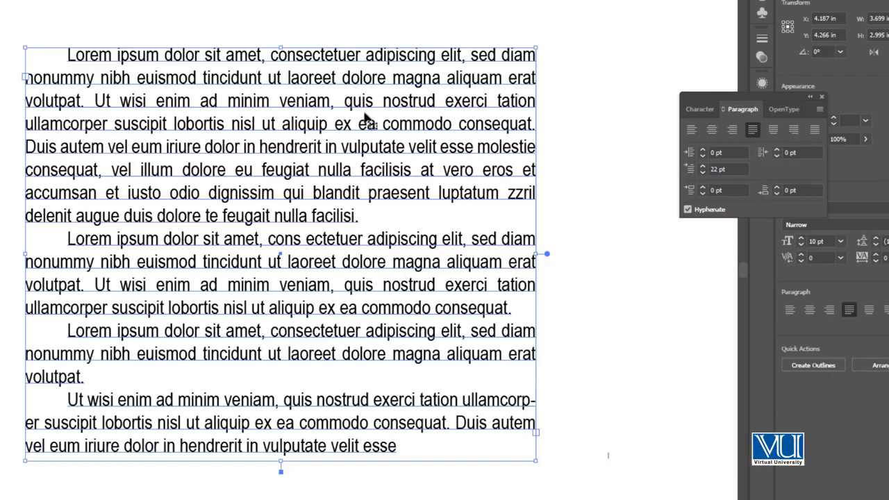
key(Down)
key(Down)
key(Down)
key(Down)
key(Down)
key(Down)
key(Down)
key(Down)
key(Down)
key(Down)
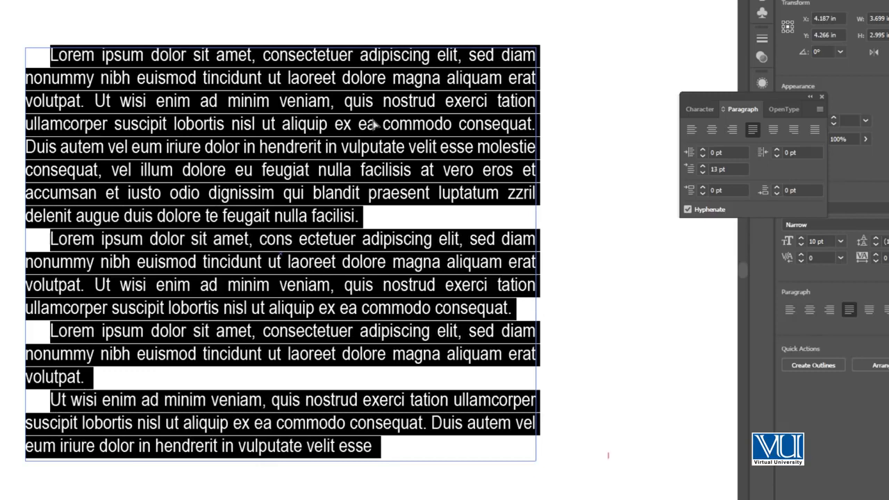
key(Down)
key(Down)
key(Down)
key(Down)
key(Down)
key(Down)
key(Down)
key(Down)
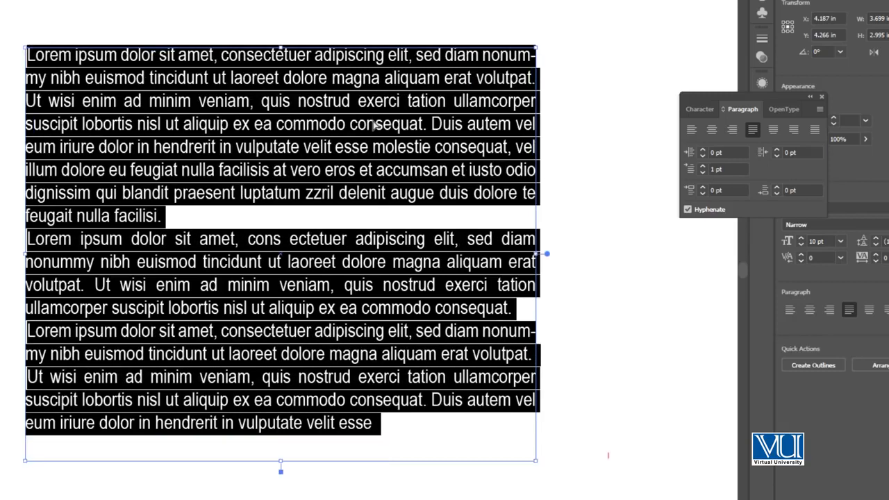
- Set the space before each paragraph to 10 pt and deselect the text frame
click(690, 192)
click(702, 187)
click(702, 188)
click(702, 187)
click(702, 187)
click(702, 187)
click(702, 187)
click(703, 187)
click(702, 188)
click(702, 188)
click(703, 188)
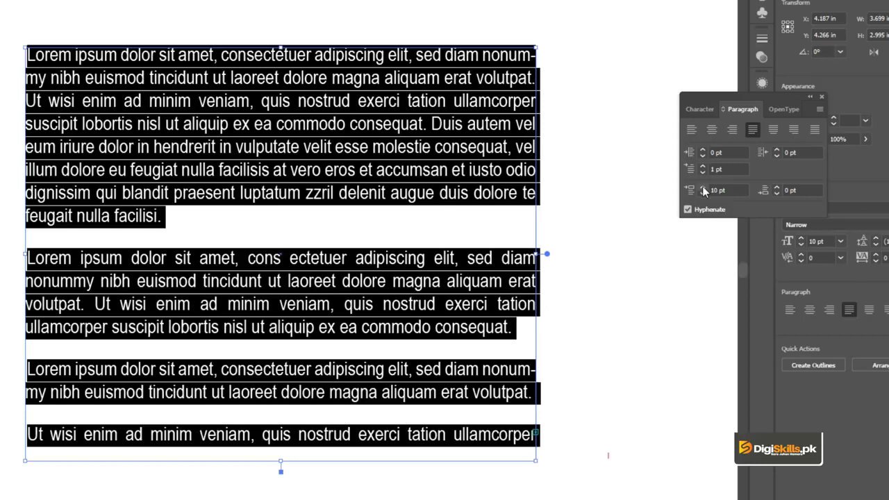
click(719, 190)
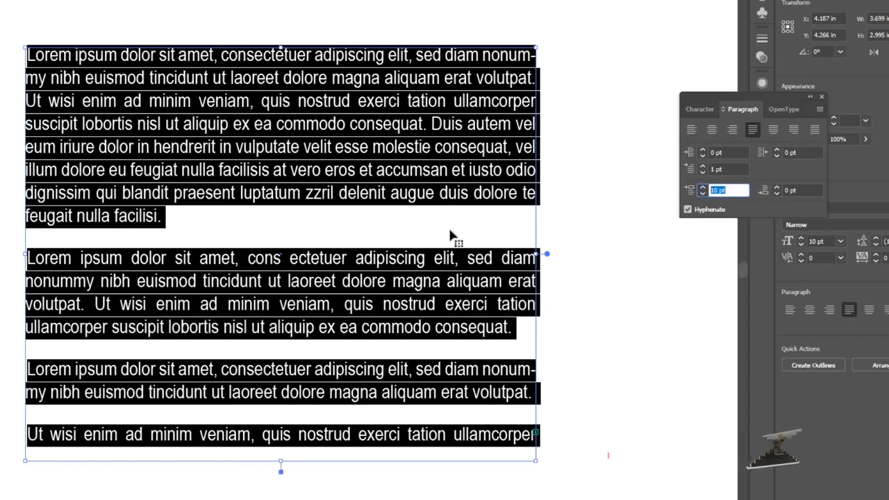
click(1, 143)
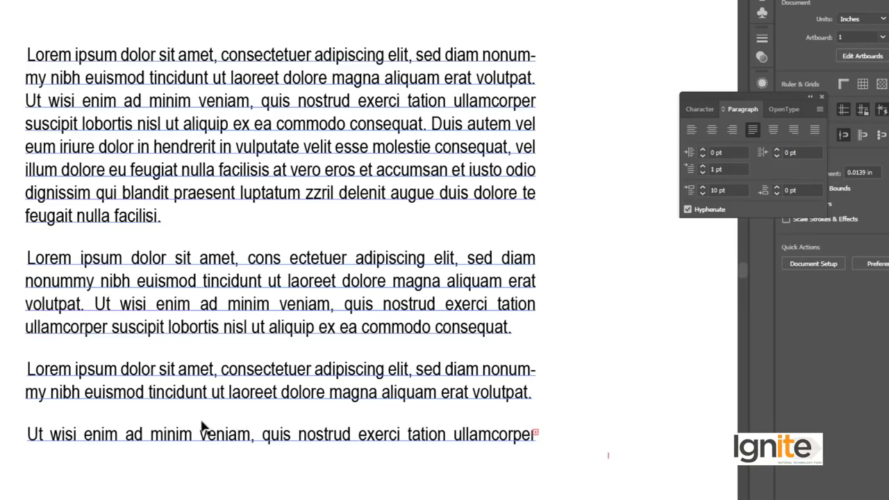
- Select all the text, set the space after each paragraph to 3 pt and the space before to 0 pt
click(239, 268)
key(ctrl+a)
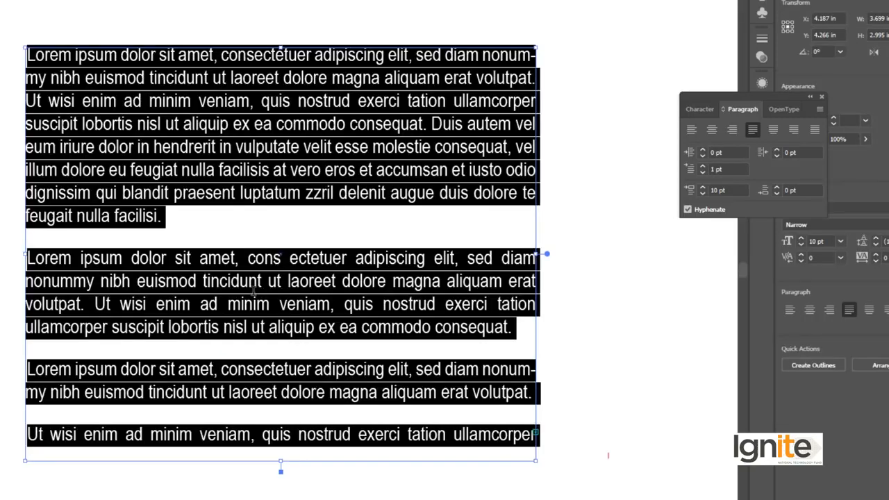
click(776, 187)
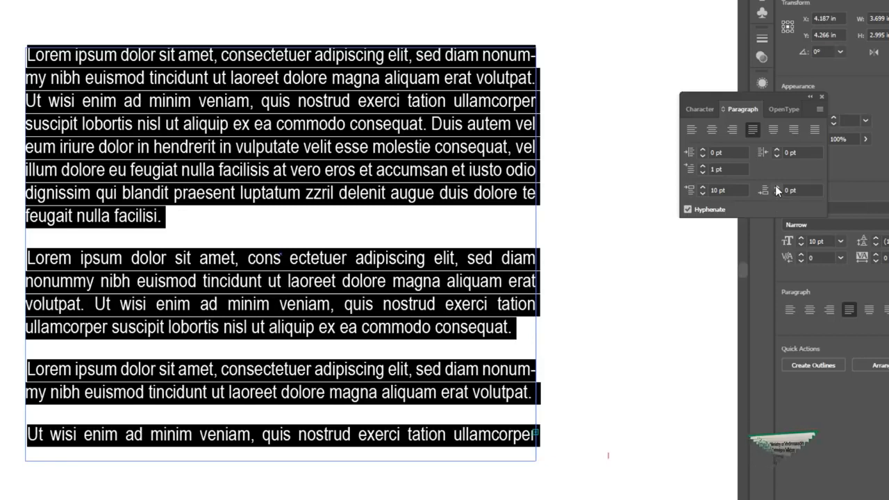
click(776, 187)
click(775, 187)
drag(729, 190, 671, 191)
text(0)
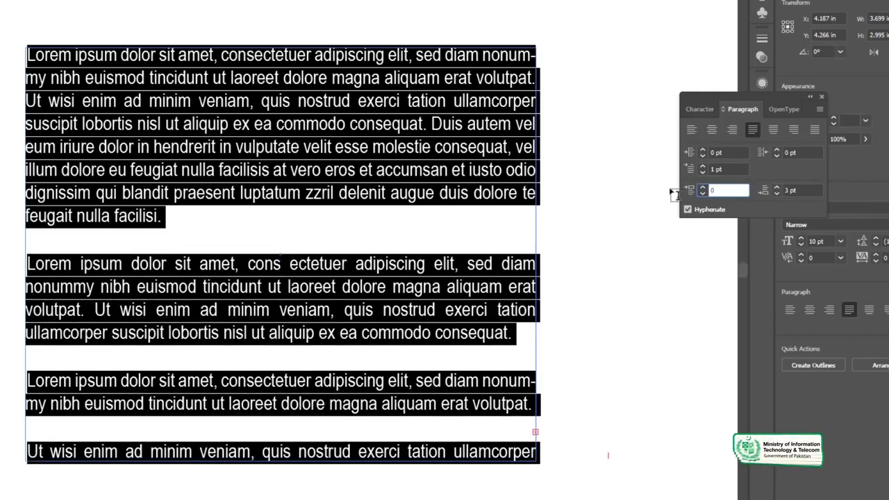
key(Return)
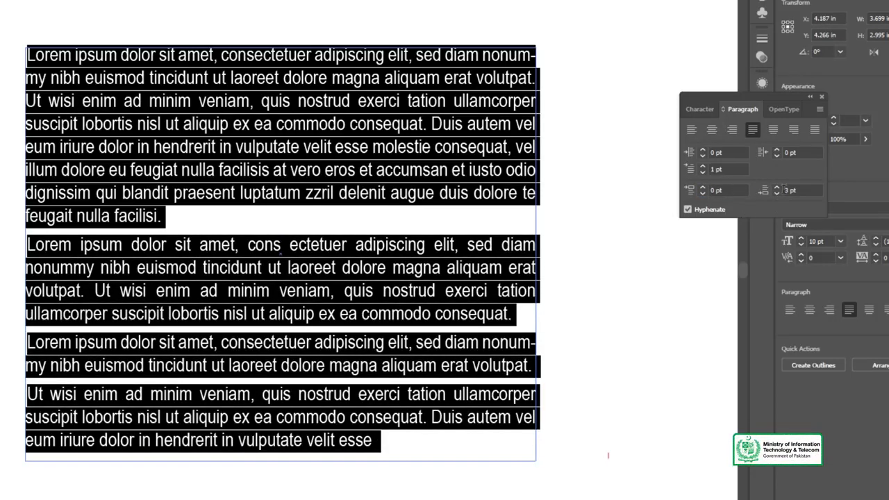
- Increase the space after each selected paragraph to 14 pt
click(776, 185)
click(777, 185)
click(777, 185)
click(776, 185)
click(776, 184)
click(776, 184)
click(777, 185)
click(776, 184)
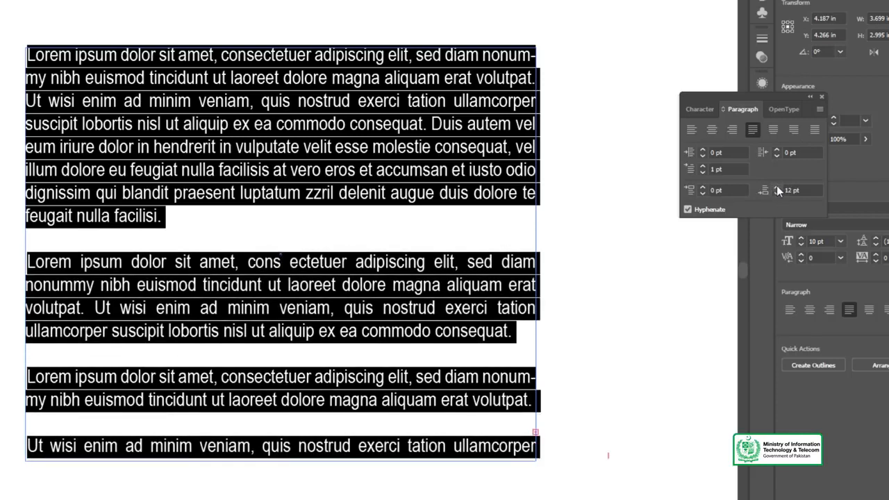
click(776, 186)
click(777, 185)
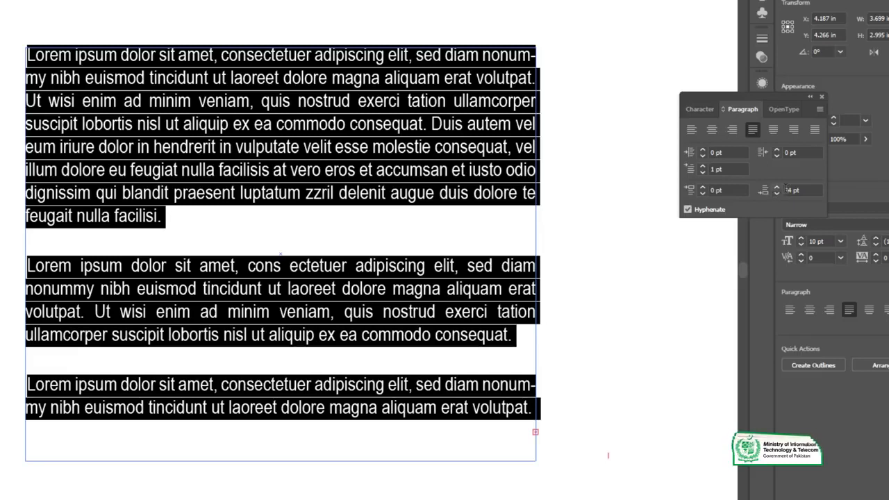
- Reset the space after each selected paragraph to 0 pt
click(763, 191)
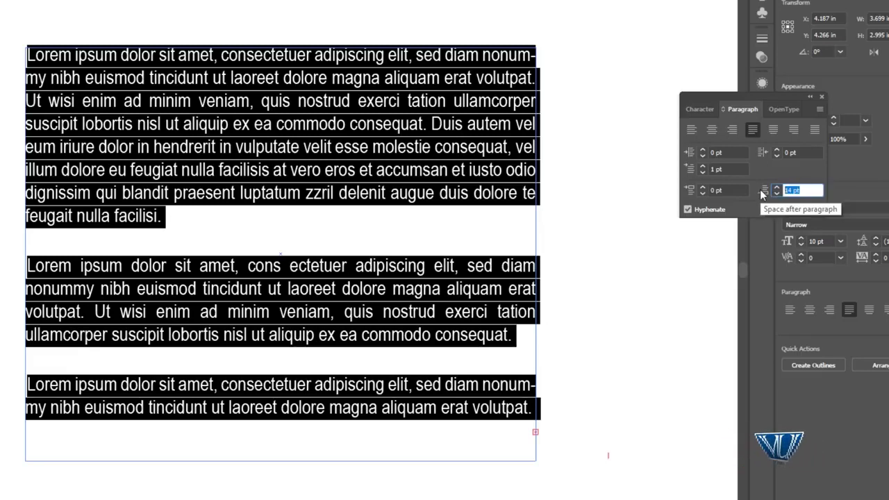
text(0)
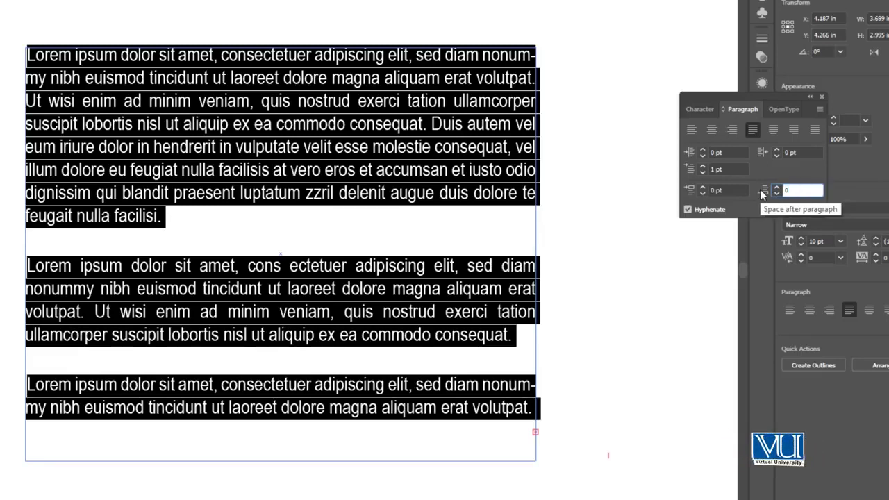
key(Return)
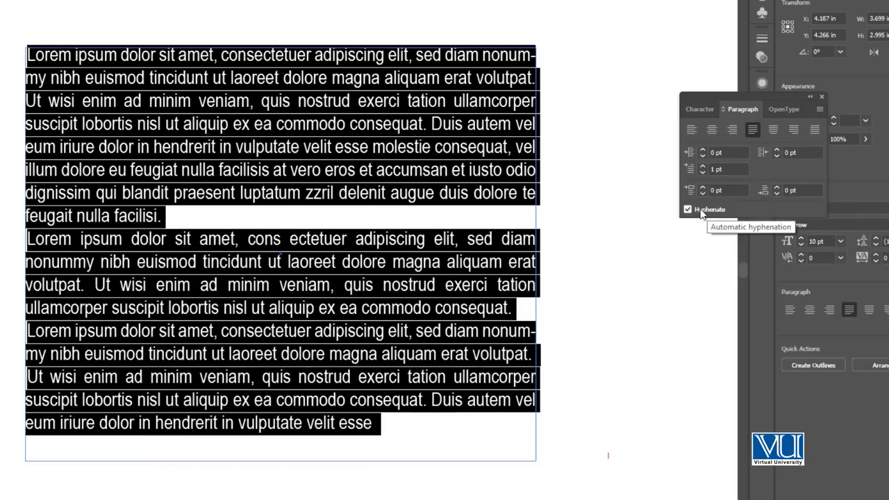
- Select all the text in the frame and set the font size to 14 pt
click(447, 238)
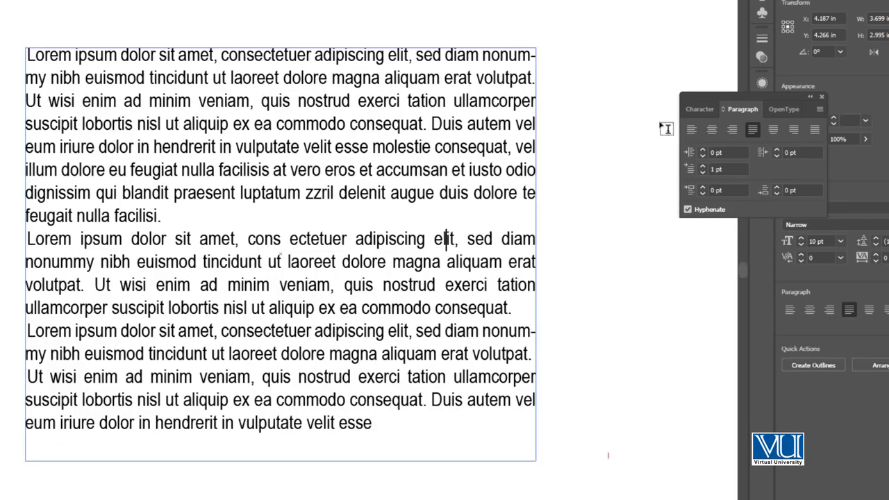
click(697, 109)
key(ctrl+a)
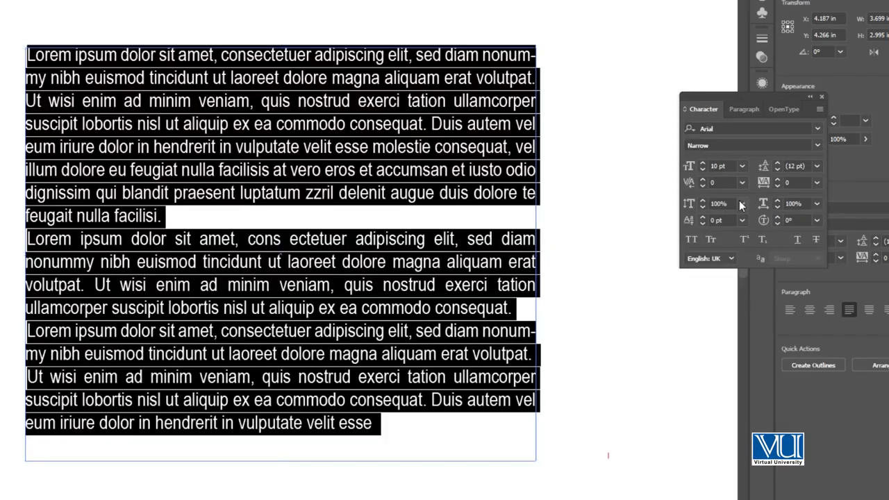
click(741, 166)
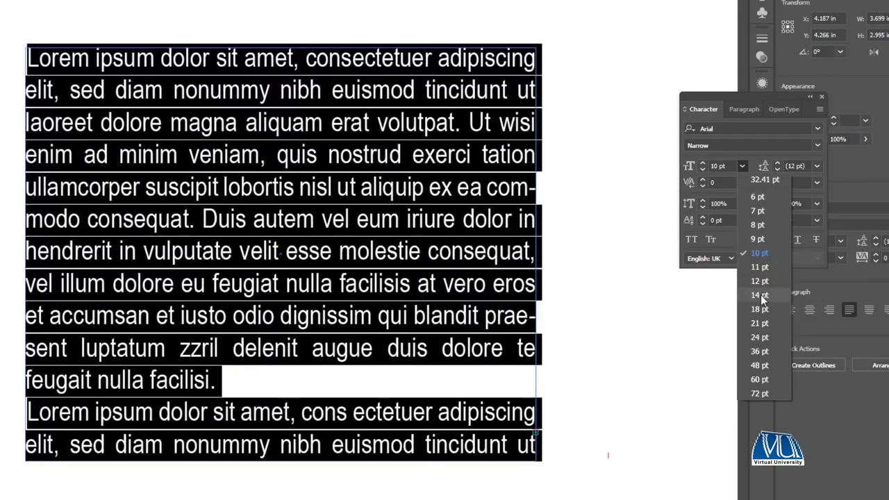
click(760, 295)
- Turn automatic hyphenation off and back on for the selected paragraphs
click(730, 109)
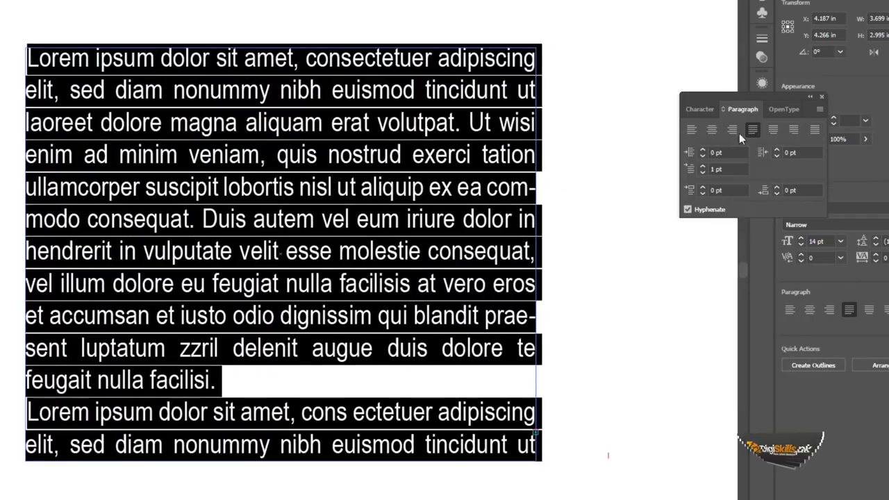
click(688, 210)
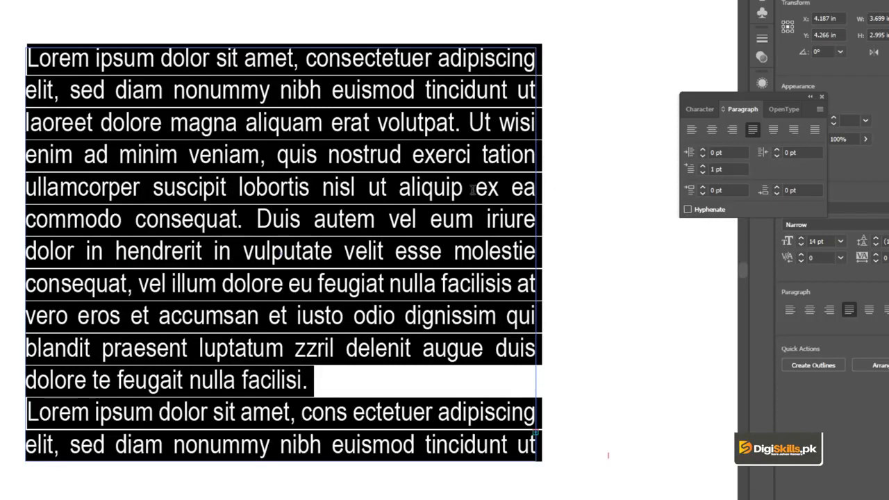
click(688, 210)
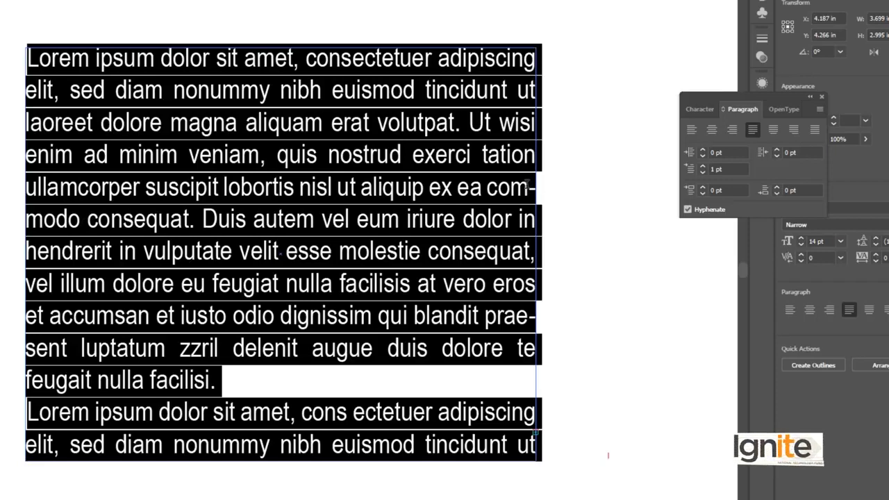
- Select all the text in the frame and turn off automatic hyphenation
click(79, 221)
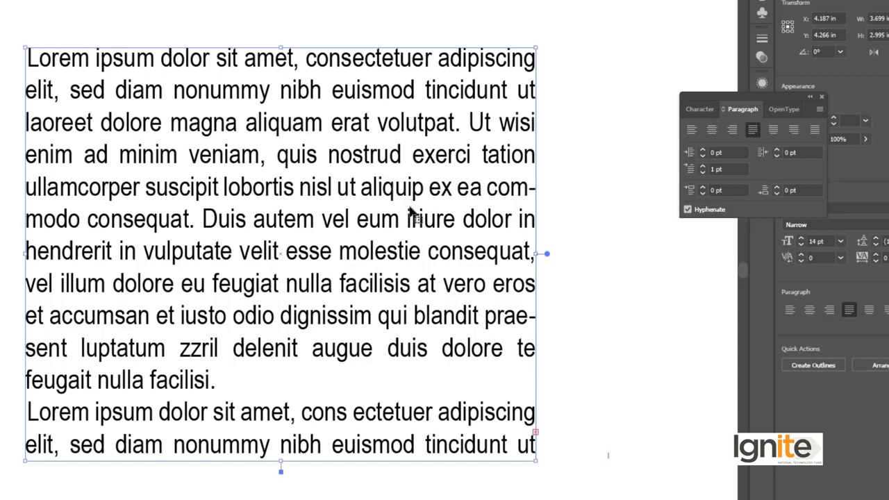
key(ctrl+a)
click(688, 209)
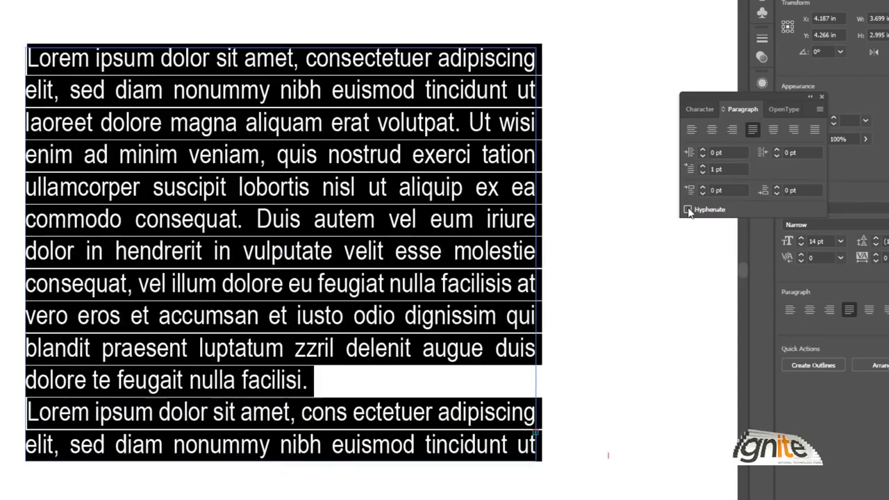
click(484, 199)
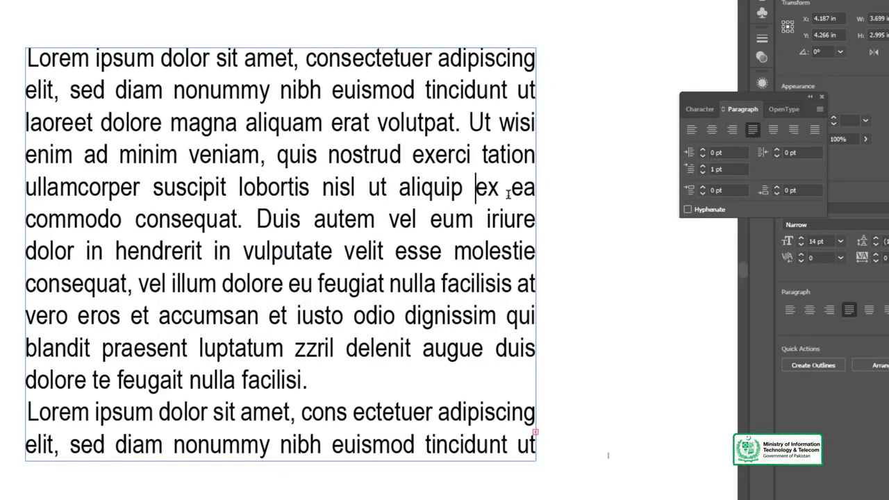
- Leave text editing and remove the text frame from the artboard
key(Escape)
click(14, 49)
click(61, 56)
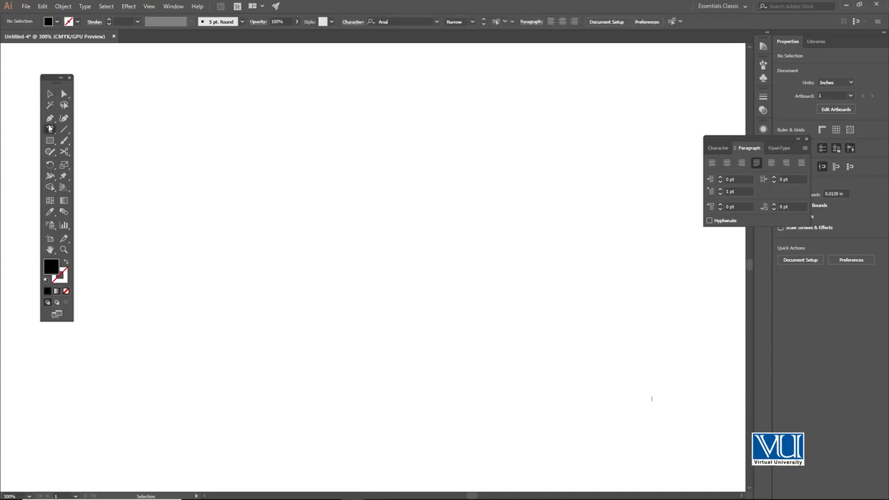
click(49, 129)
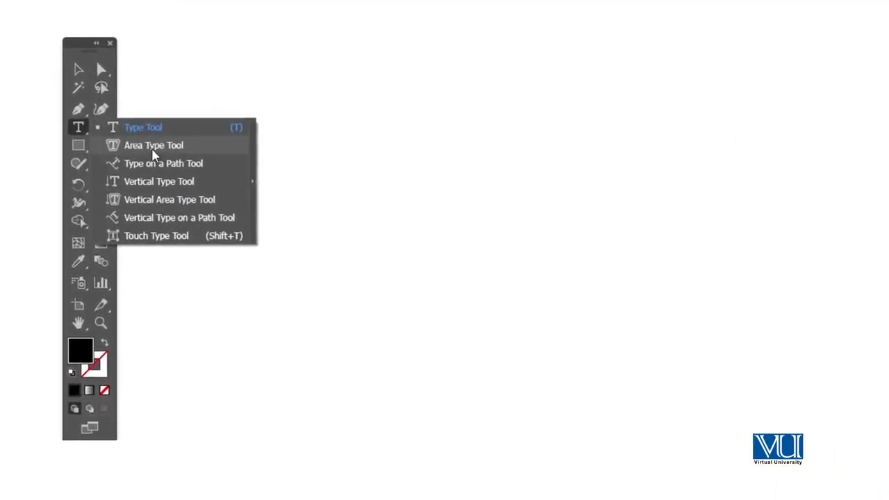
click(130, 128)
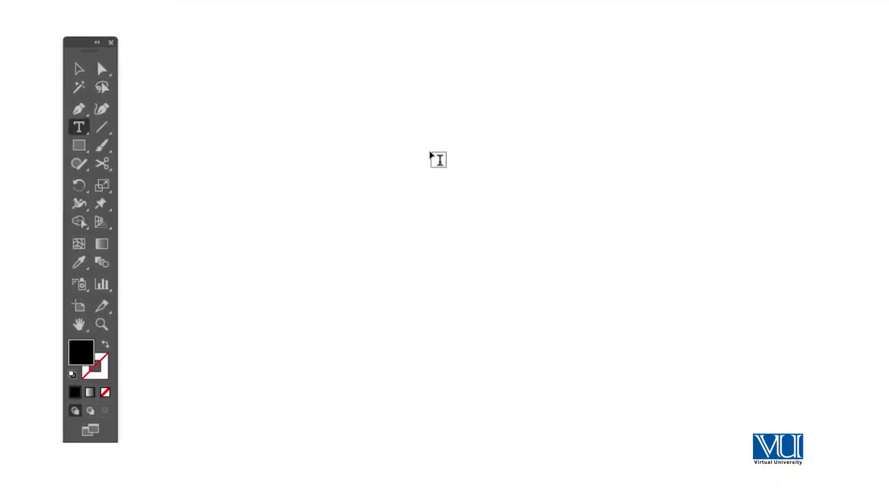
click(78, 127)
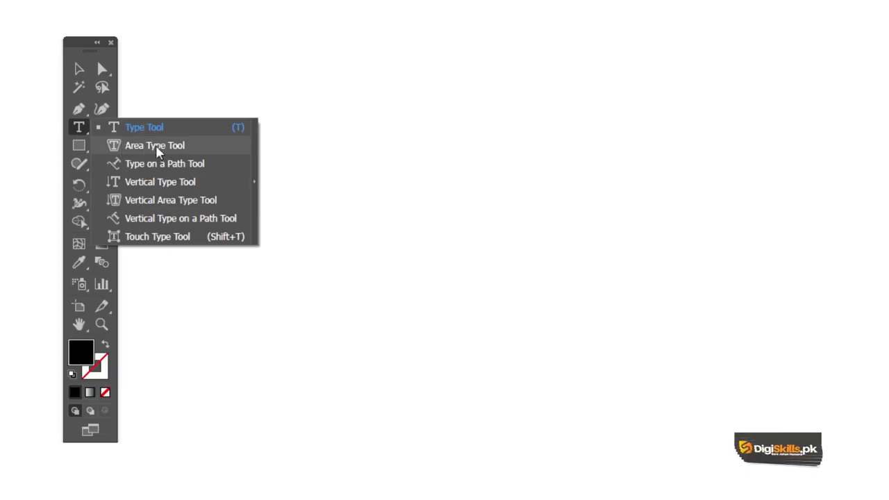
- Draw a black square about 1.33 in wide and convert it into a text frame with the Area Type Tool
drag(82, 147, 146, 145)
drag(466, 172, 688, 389)
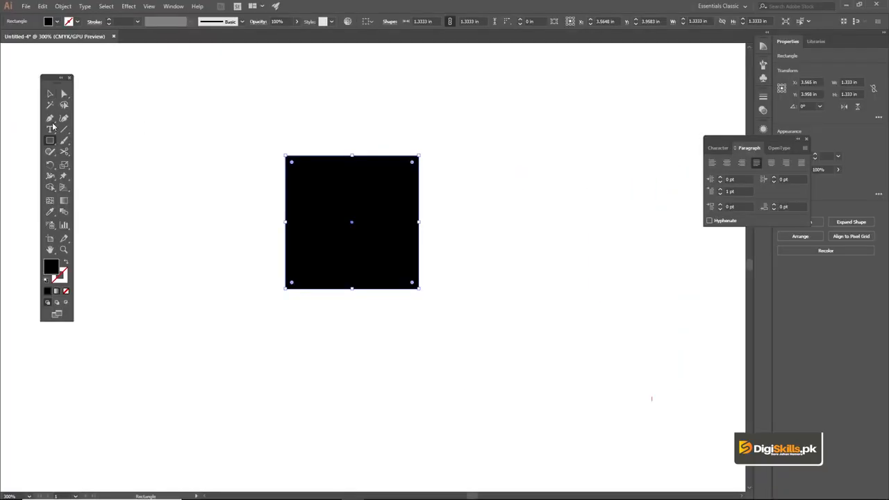
drag(53, 126, 102, 145)
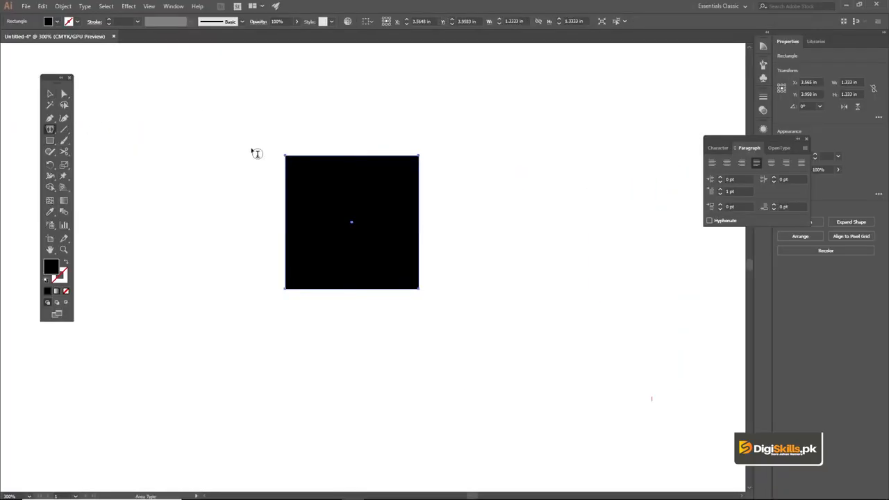
click(310, 156)
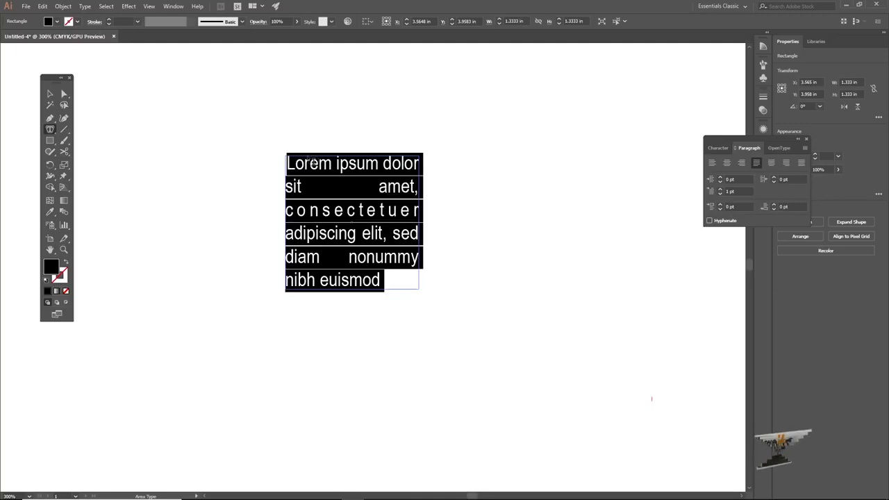
click(50, 94)
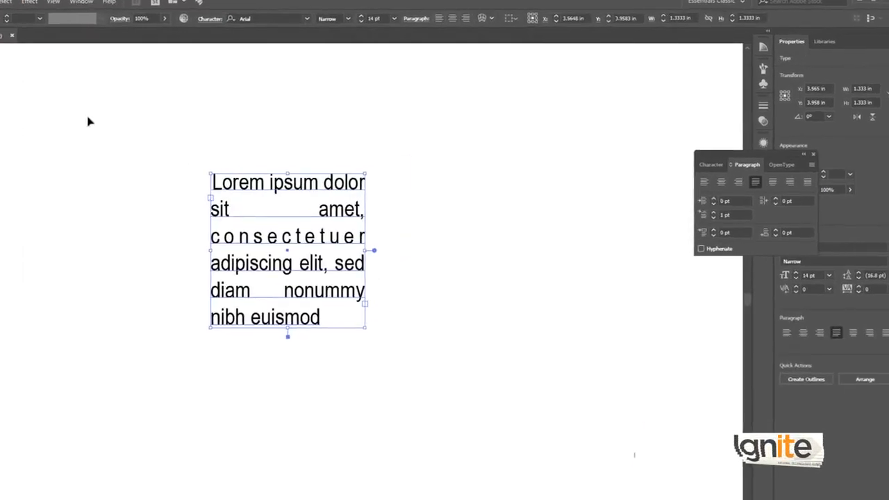
- Try left alignment, full justification and justification with the last line aligned left on the square text frame
click(257, 135)
click(191, 210)
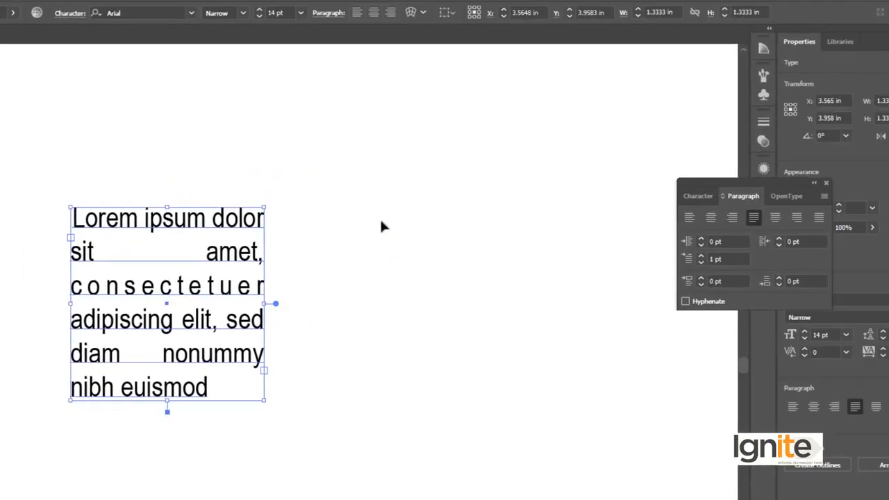
click(689, 219)
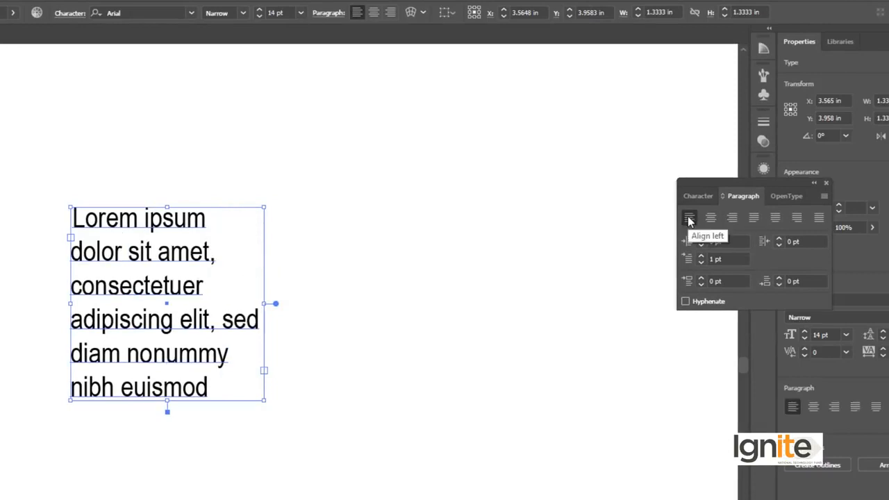
click(820, 218)
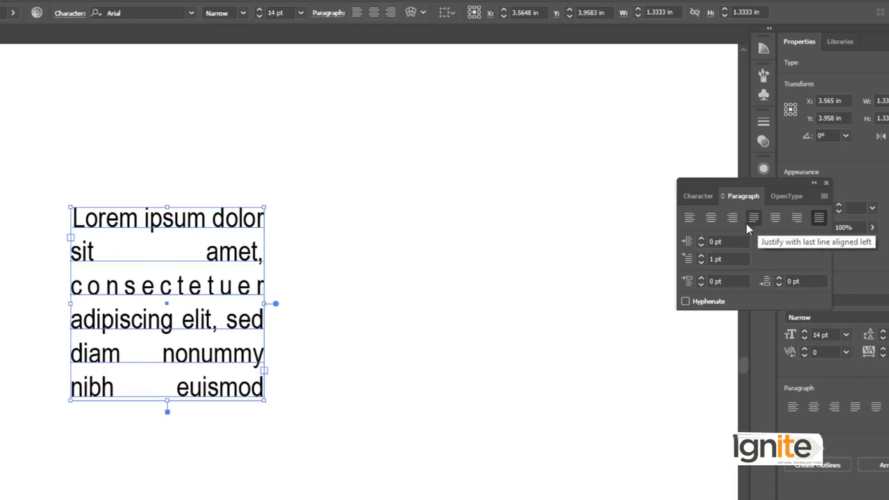
click(686, 219)
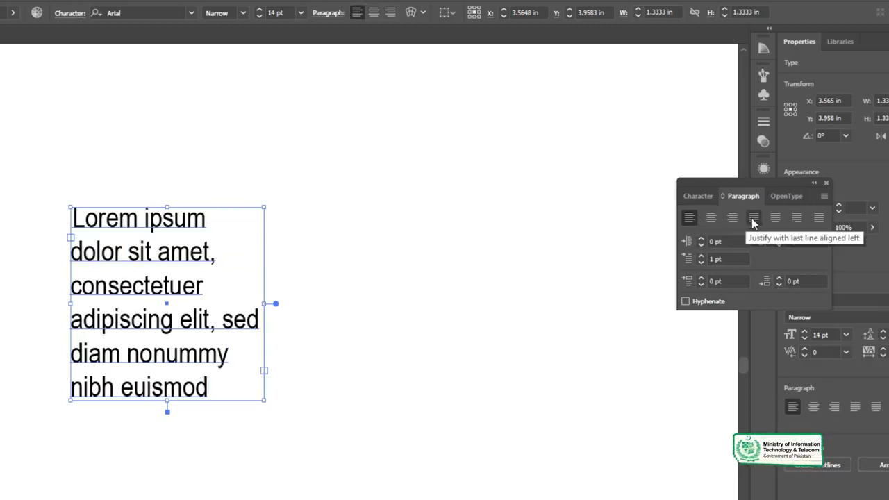
click(753, 218)
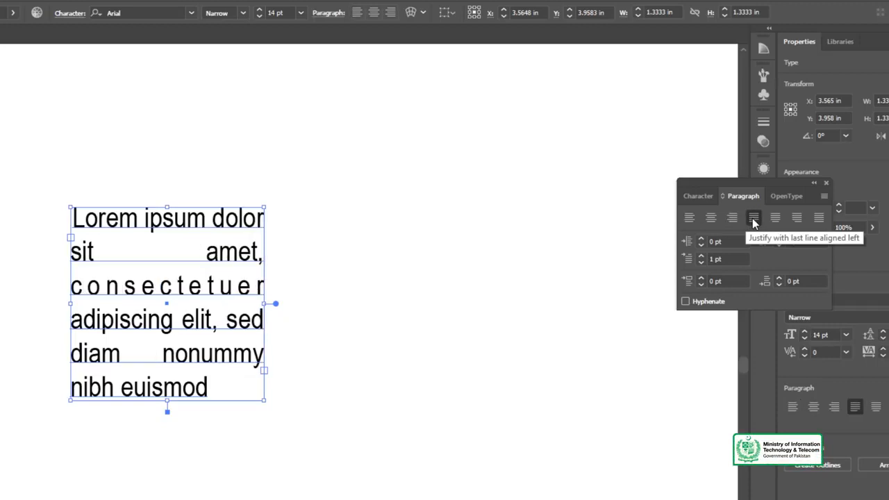
click(692, 218)
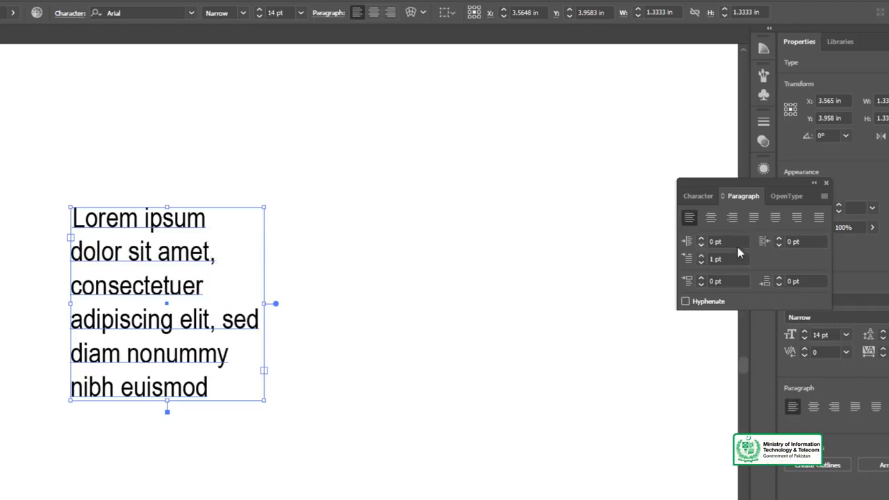
- Justify all lines of the text in the square frame
click(818, 218)
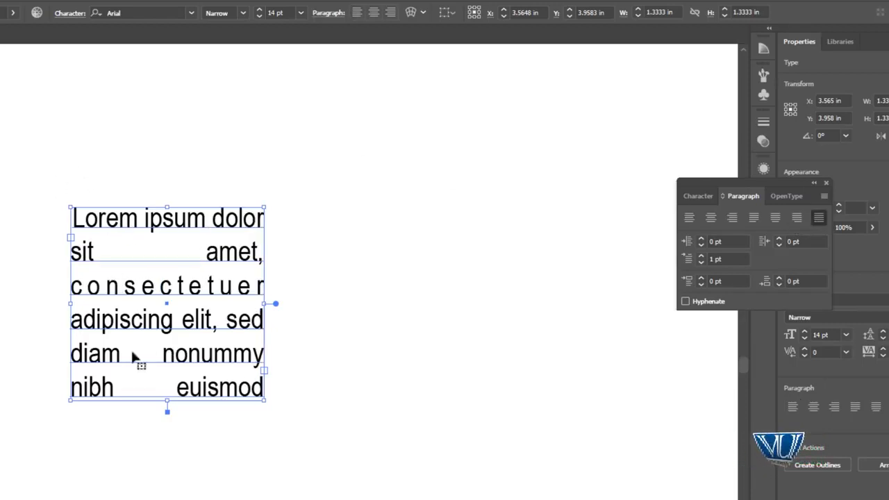
click(4, 232)
- Reduce the font size of the square frame's text to 12 pt and then to 10 pt
click(95, 224)
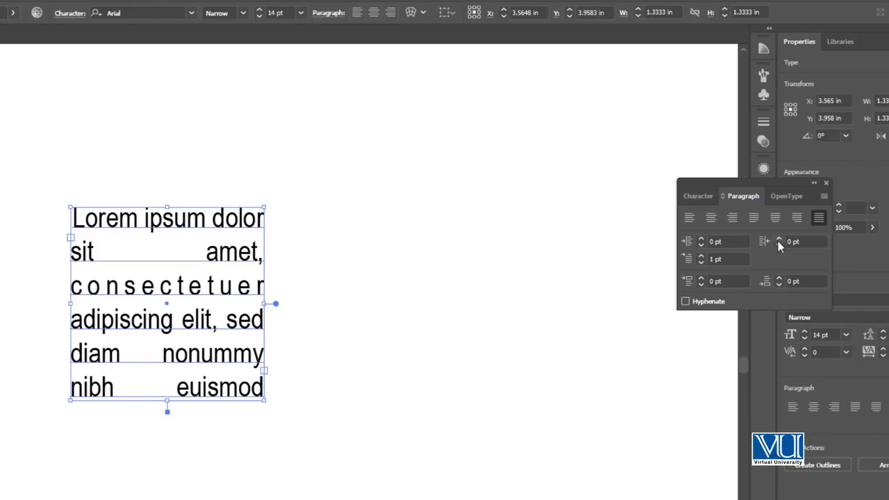
click(698, 196)
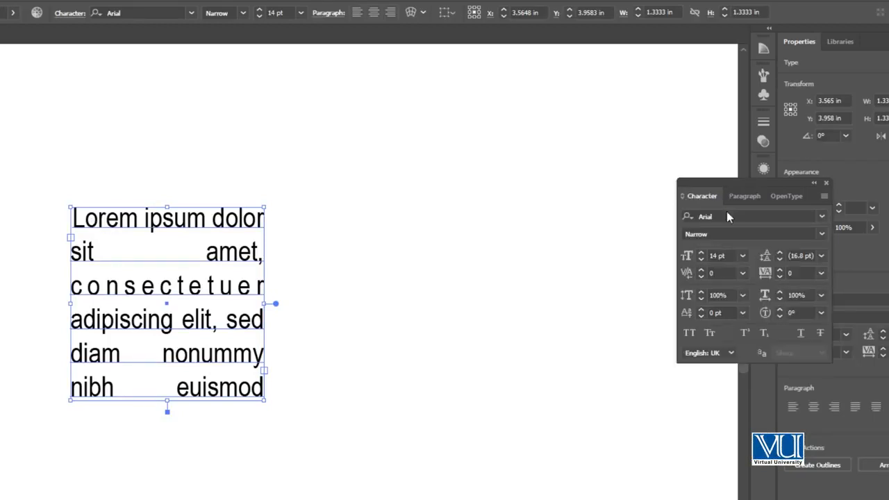
click(821, 257)
click(833, 287)
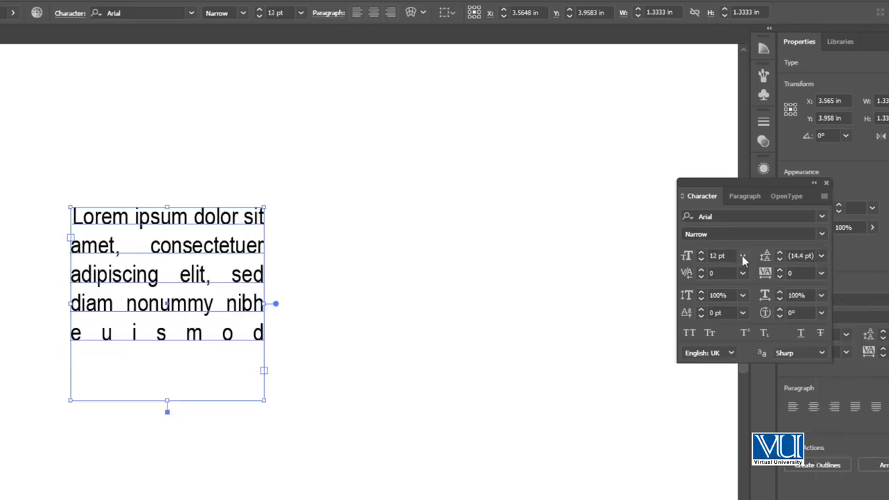
click(743, 257)
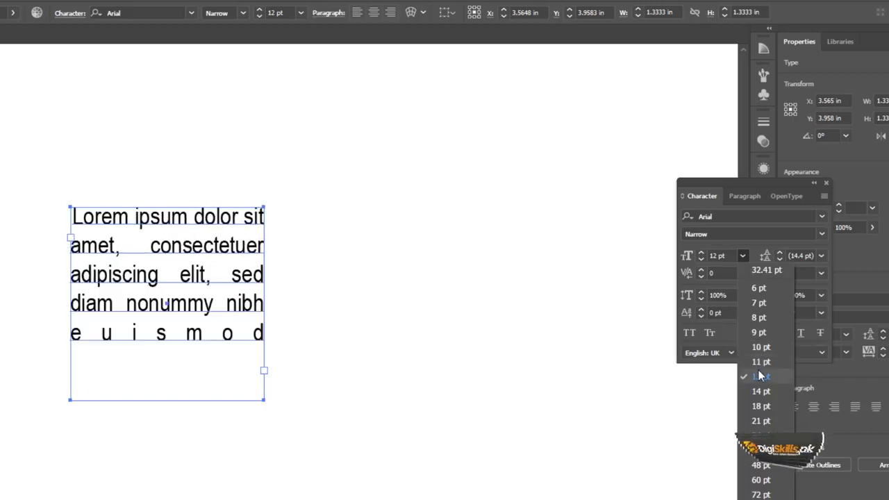
click(762, 347)
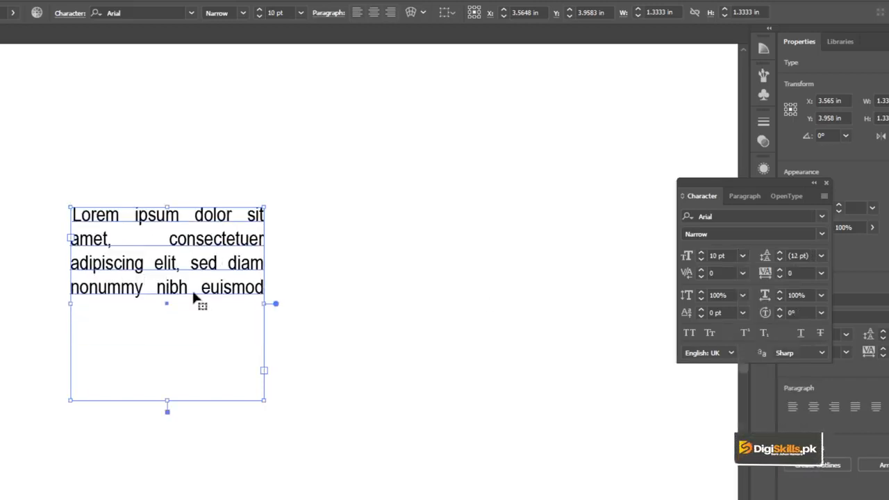
- Copy all the placeholder text in the square frame and paste it directly after its last word
click(220, 304)
key(t)
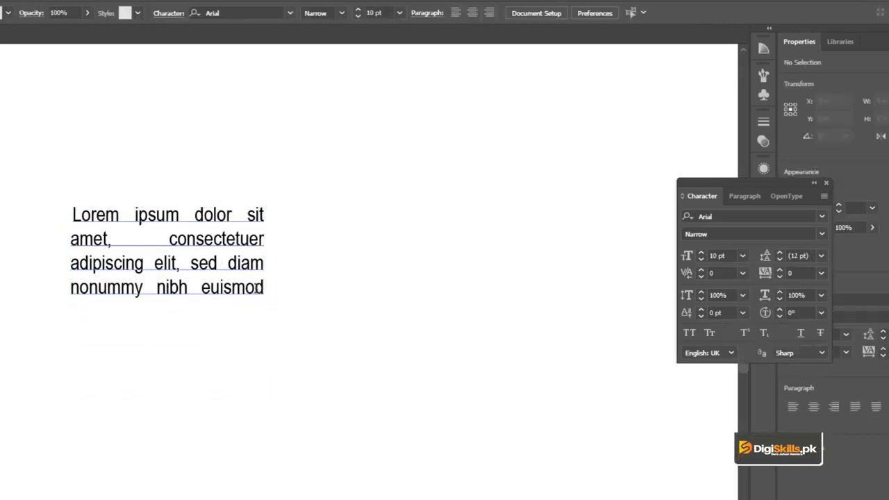
drag(264, 288, 59, 217)
key(ctrl+c)
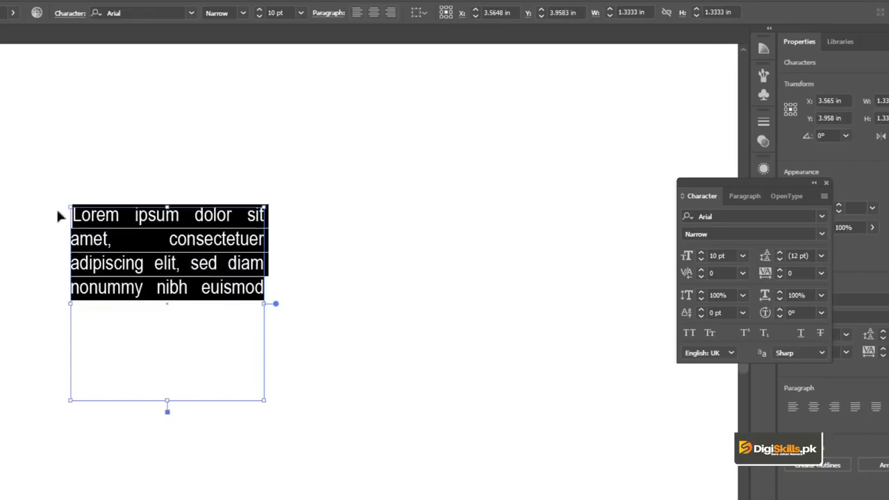
click(261, 288)
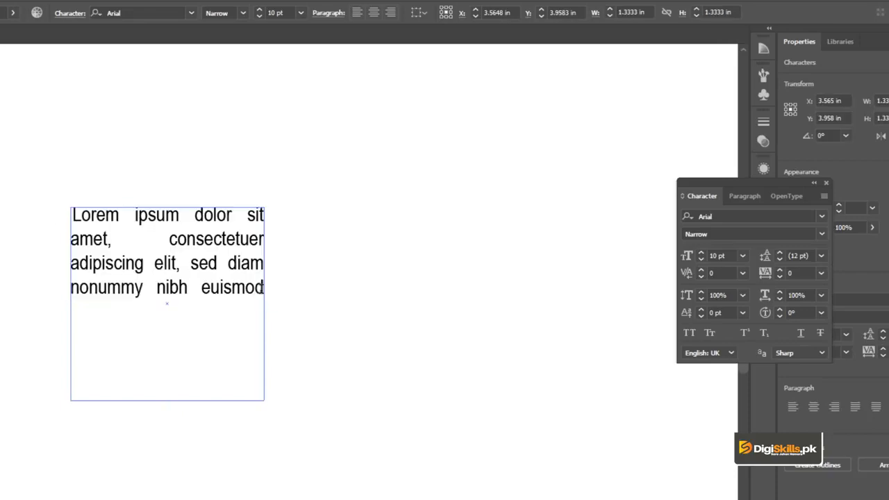
key(ctrl+v)
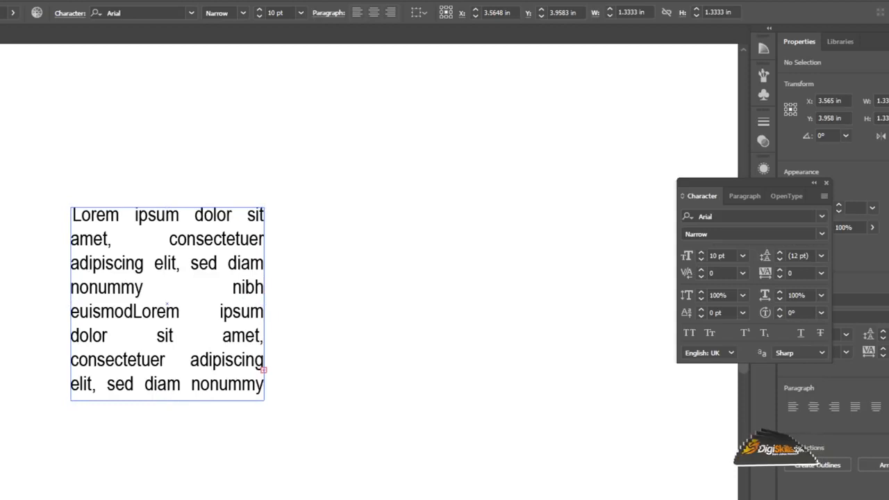
click(144, 186)
click(145, 218)
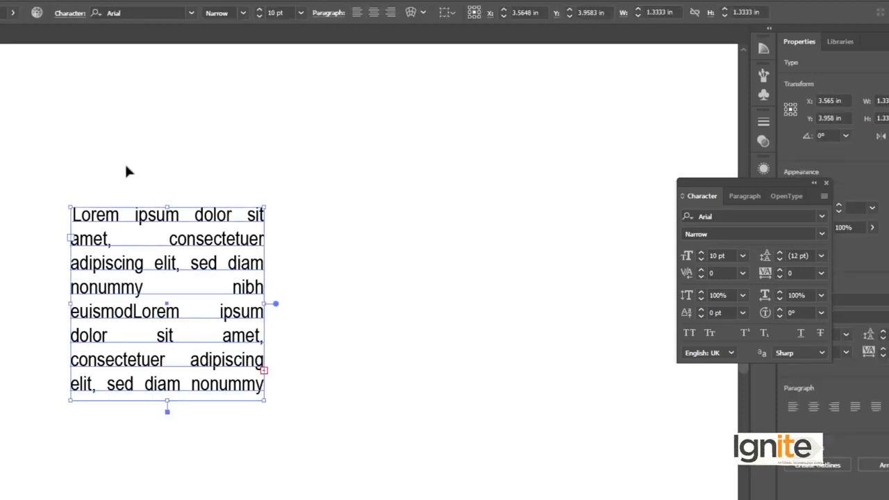
- Remove the square text frame from the artboard
click(126, 170)
click(174, 219)
click(155, 190)
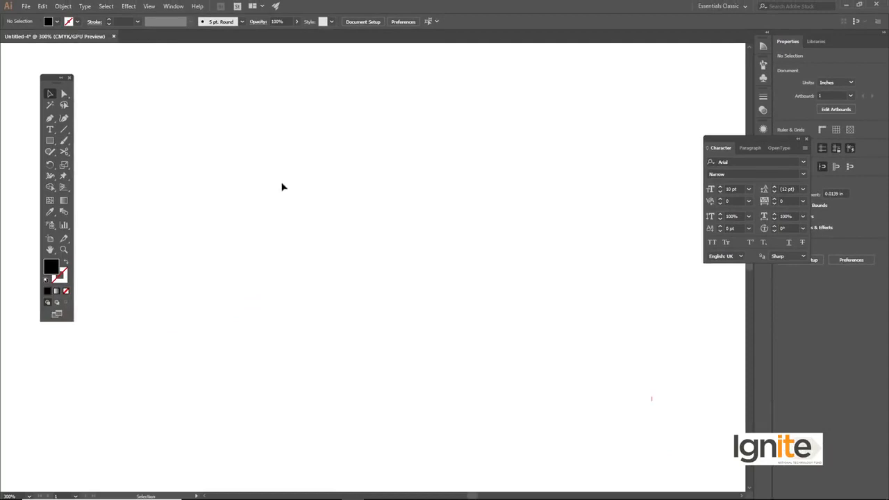
- Draw a closed square shape with a concave curved upper-left corner using the Pen tool, about 1.94 in wide and 2.15 in high
key(p)
click(215, 281)
drag(267, 261, 270, 184)
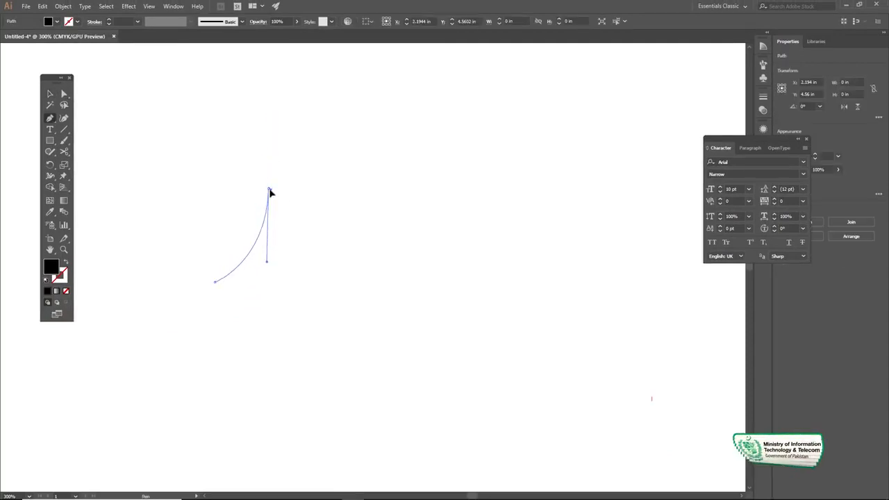
click(270, 190)
drag(409, 188, 389, 349)
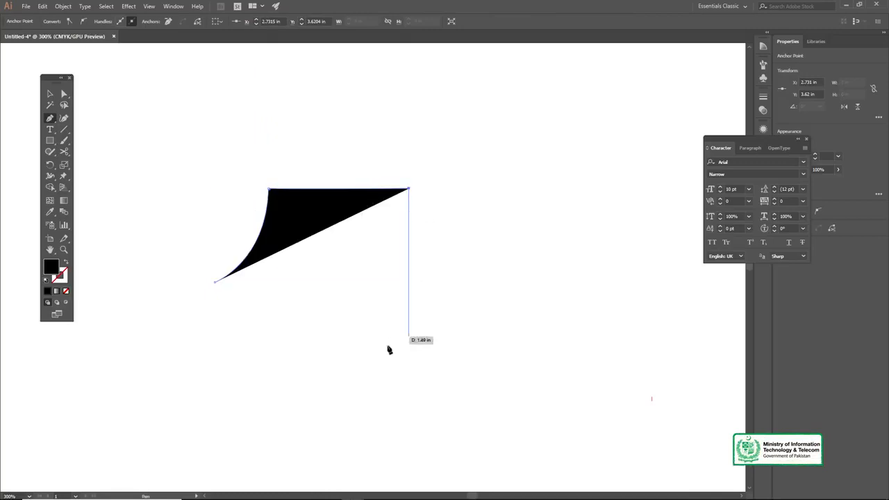
click(408, 403)
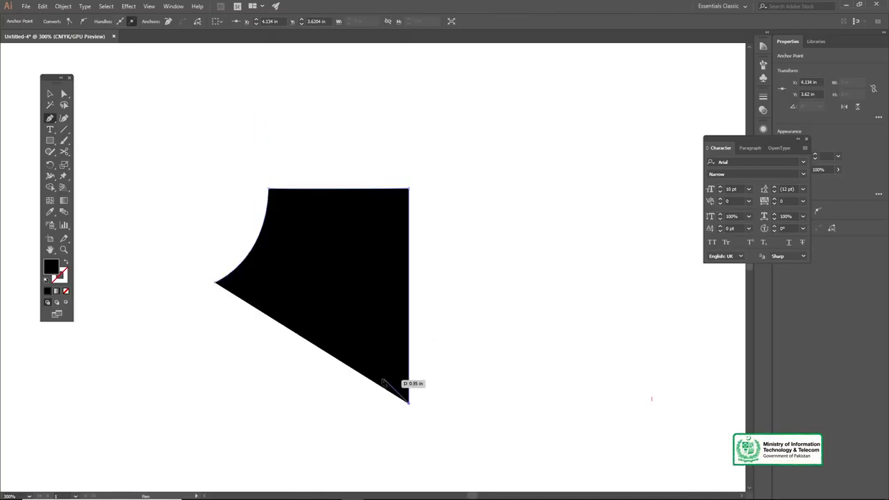
click(214, 403)
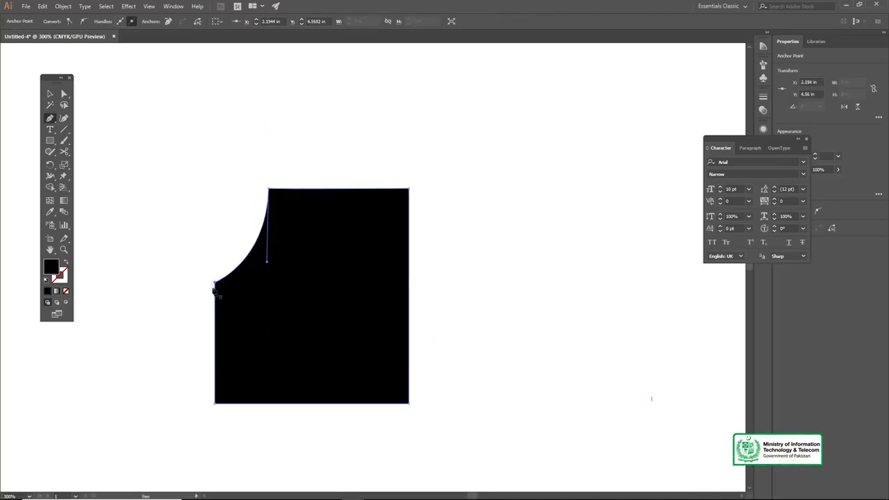
- Turn the notched shape into an area type frame filled with placeholder text using the Area Type tool
drag(53, 132, 81, 142)
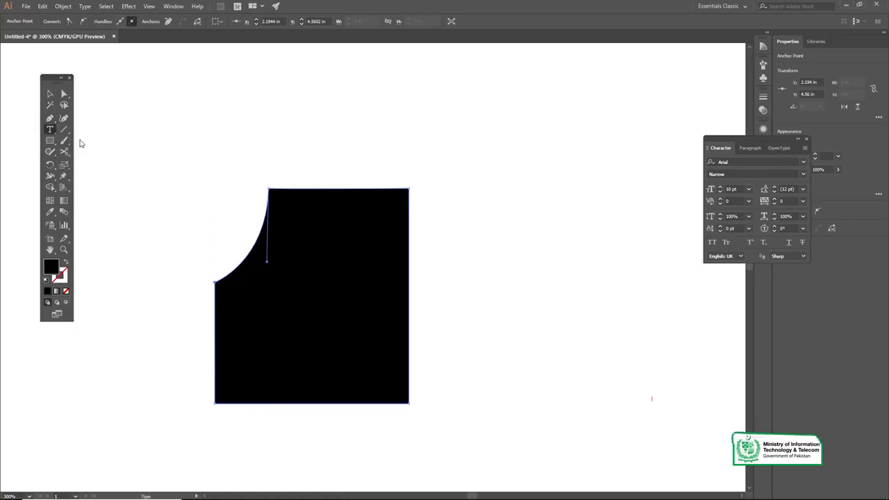
click(303, 191)
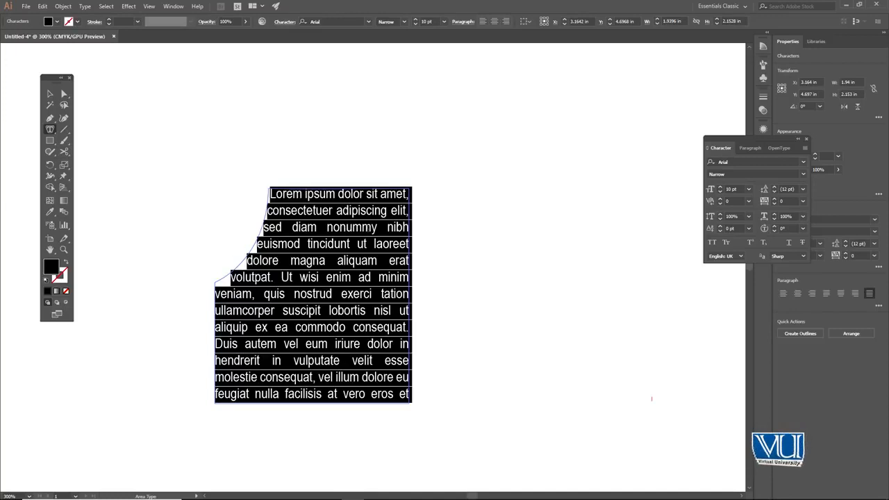
click(52, 91)
click(186, 137)
key(z)
click(274, 289)
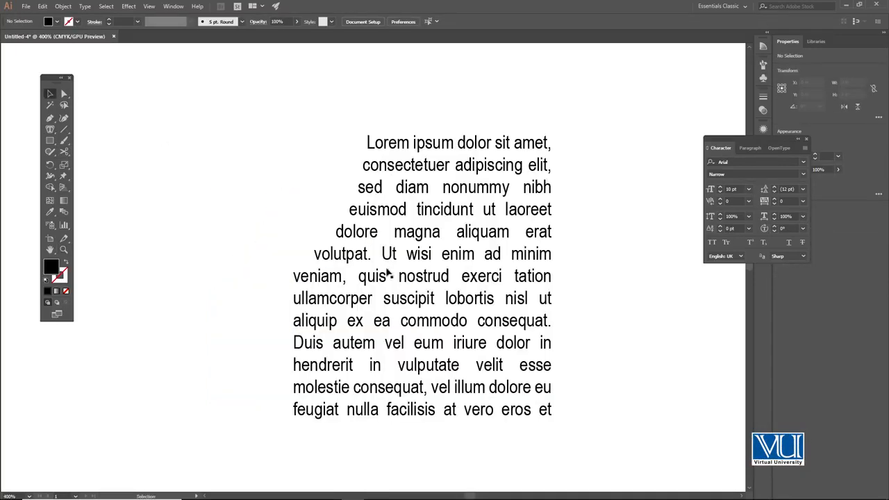
drag(411, 273, 363, 270)
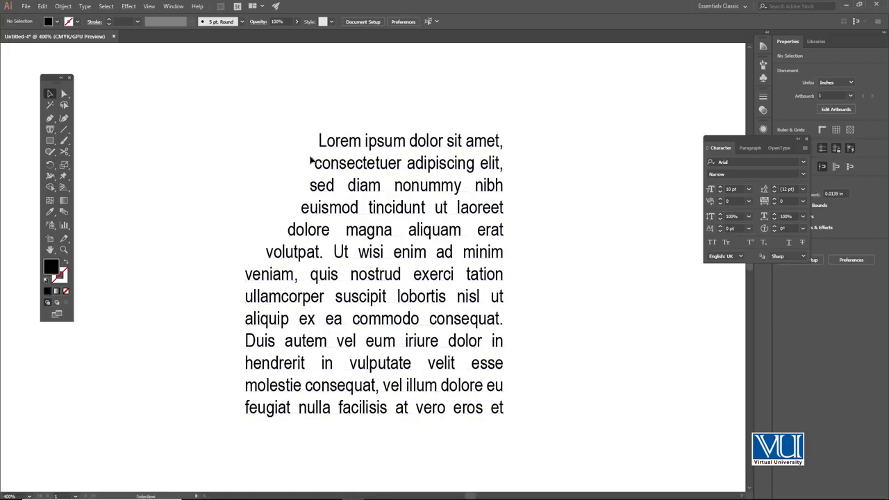
click(316, 254)
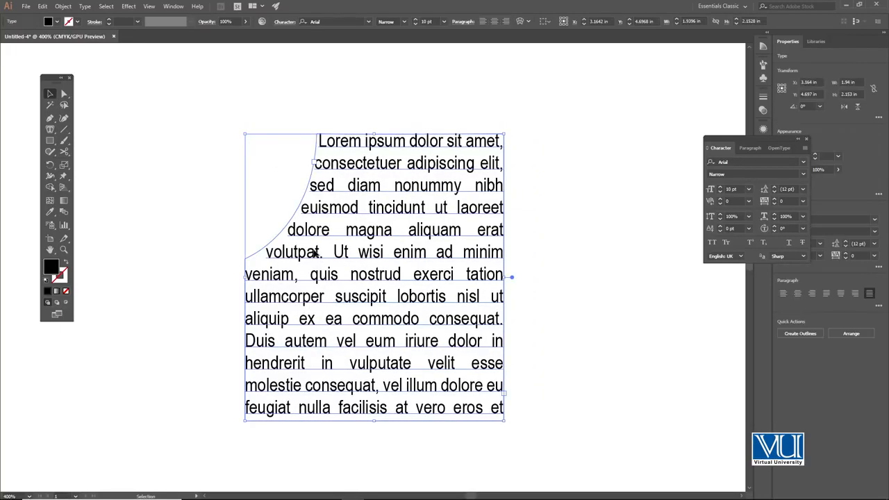
click(137, 150)
- Draw a filled circle about 0.35 in across and position it in the curved notch beside the text
drag(49, 140, 90, 162)
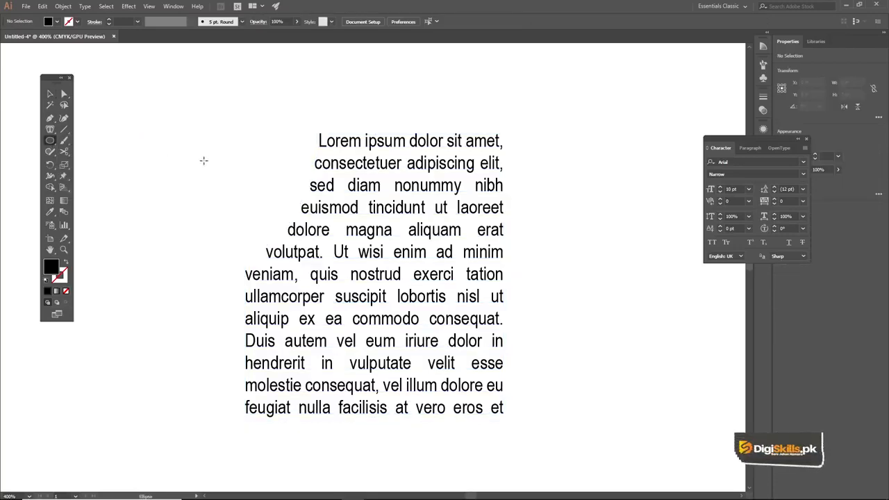
drag(250, 151, 297, 197)
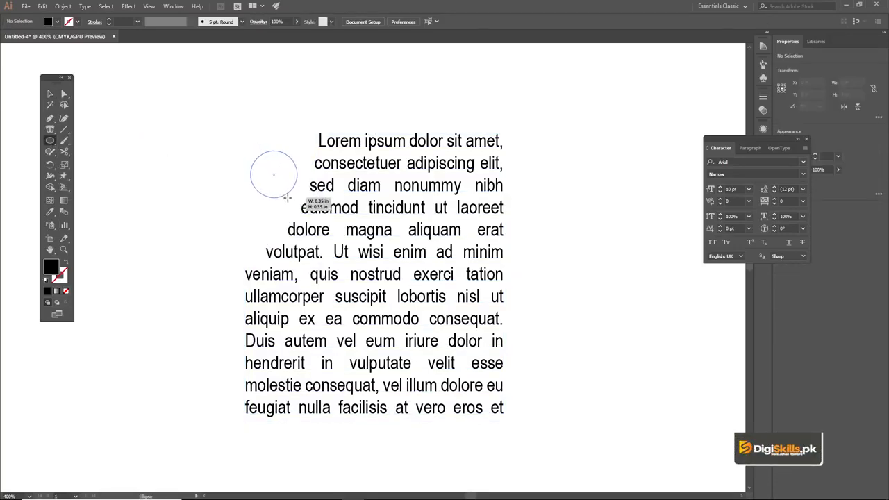
key(v)
click(243, 97)
drag(272, 162, 271, 167)
click(245, 122)
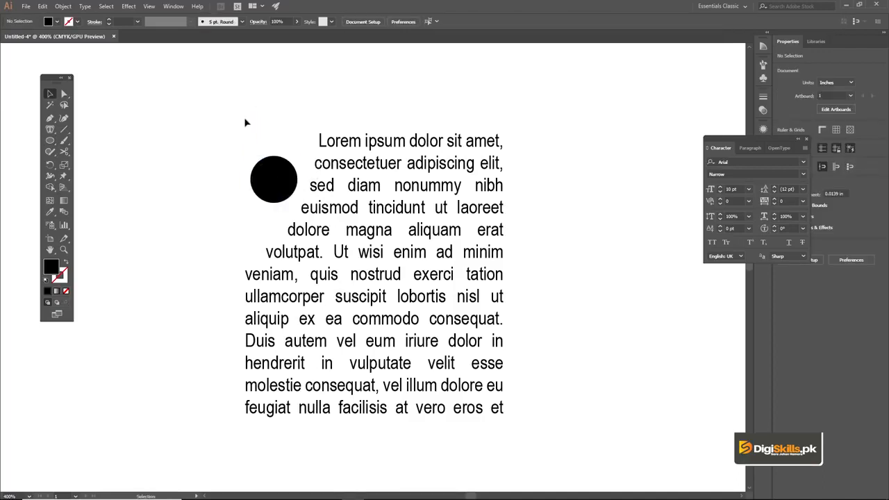
- Delete the notched text frame and the circle from the artboard
key(ctrl+a)
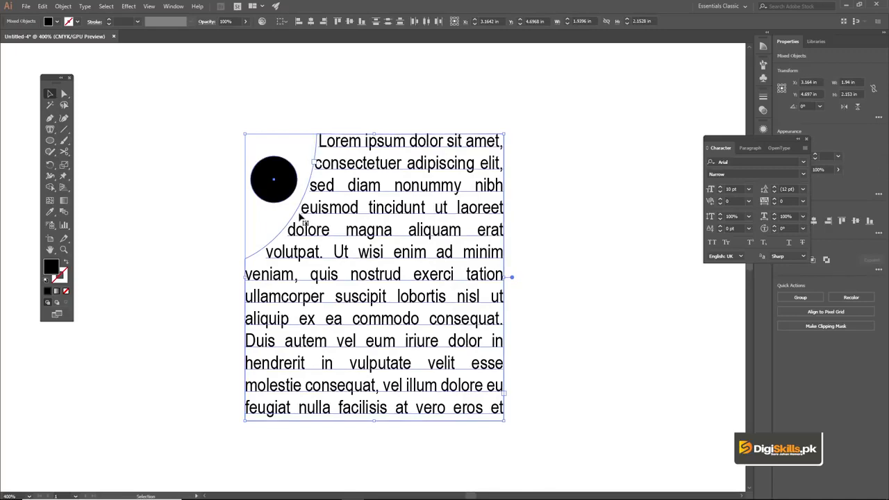
key(Delete)
drag(50, 130, 93, 156)
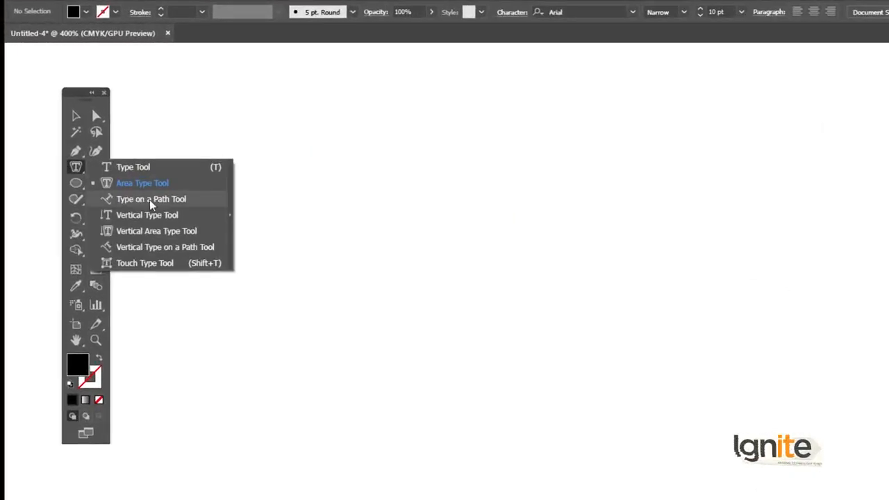
click(75, 172)
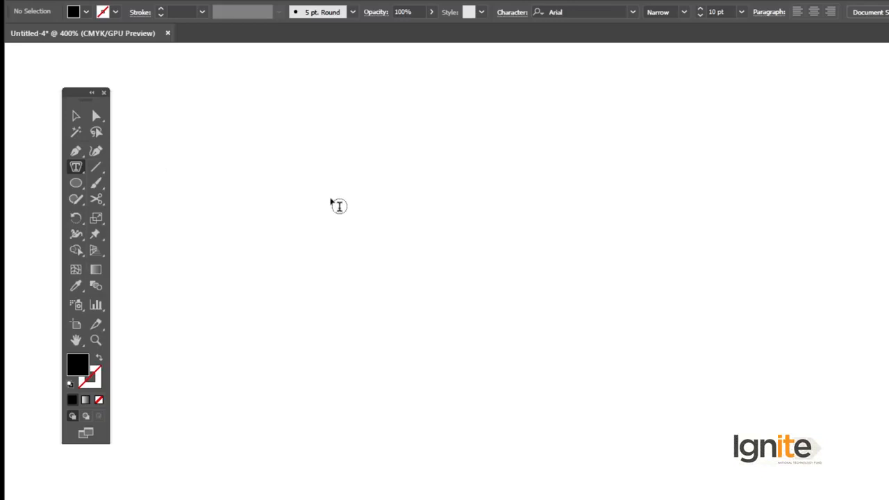
click(74, 117)
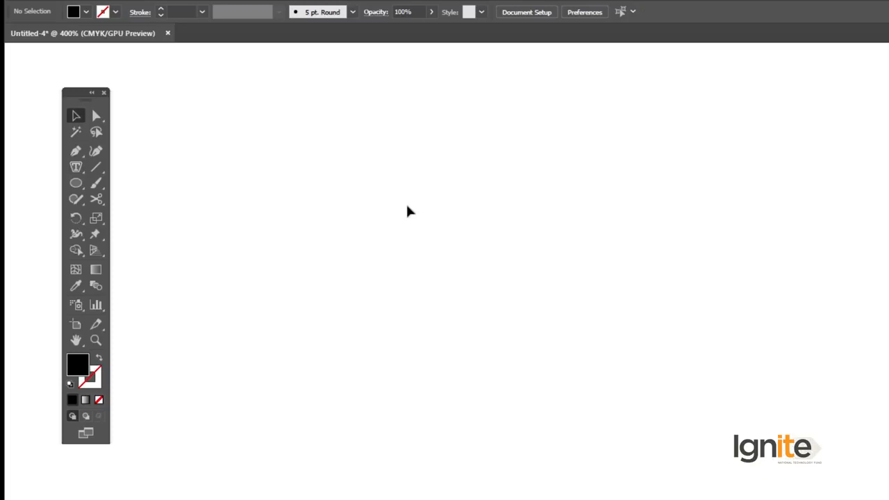
- Draw an open S-shaped path about 1.95 in wide and 0.52 in high with the Pen tool, with a black stroke and no fill
key(p)
click(368, 255)
drag(518, 254, 590, 136)
drag(744, 208, 780, 242)
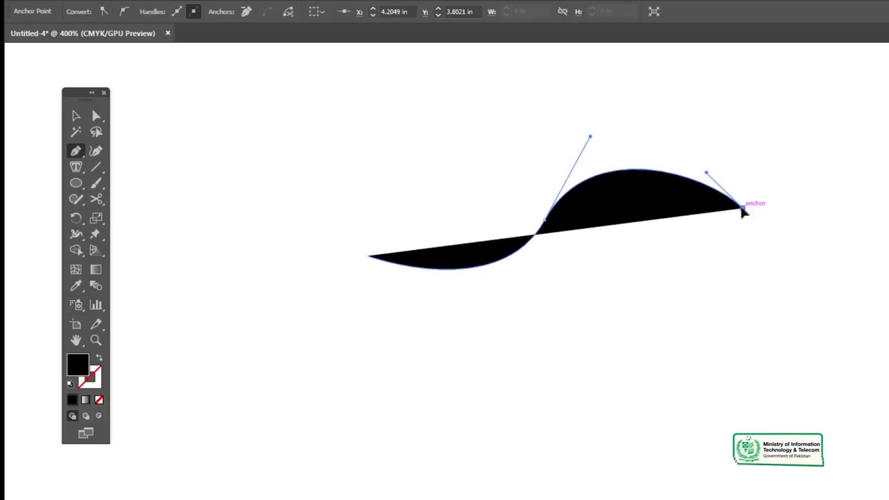
click(100, 359)
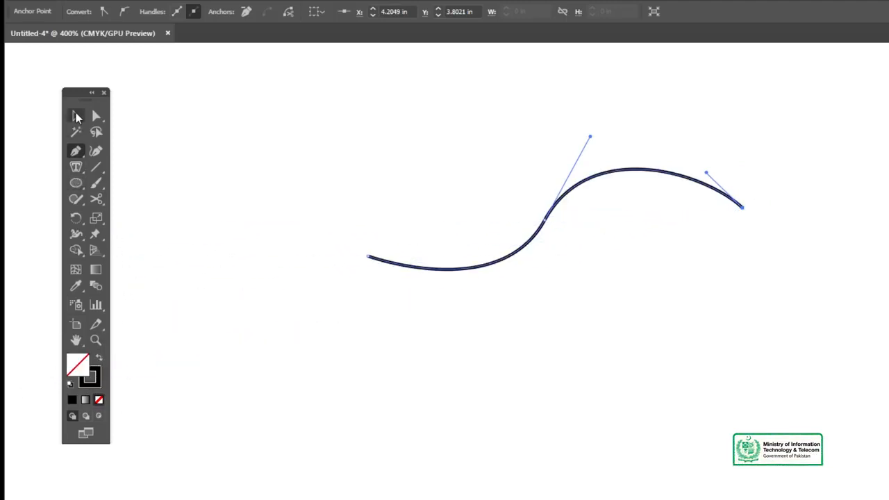
click(76, 116)
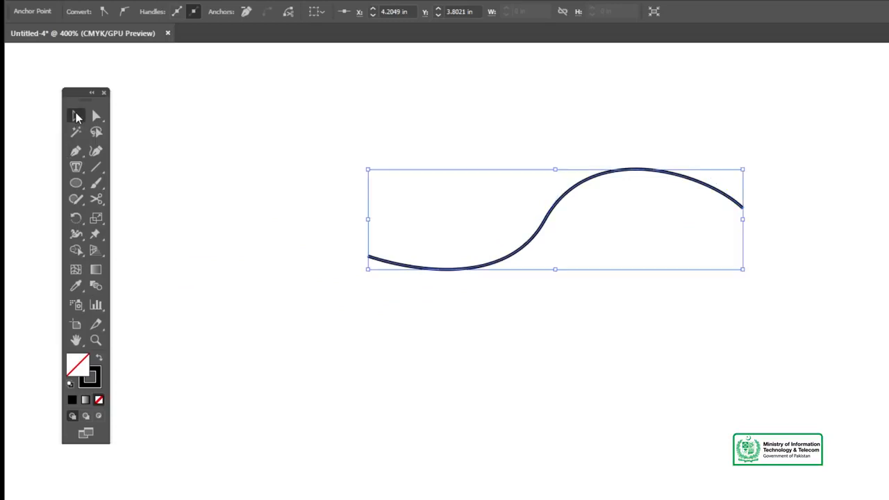
click(175, 152)
- Convert the S-shaped path into a text path with the Type on a Path tool, starting near its left end
key(z)
click(526, 237)
click(576, 357)
key(v)
drag(530, 347, 500, 318)
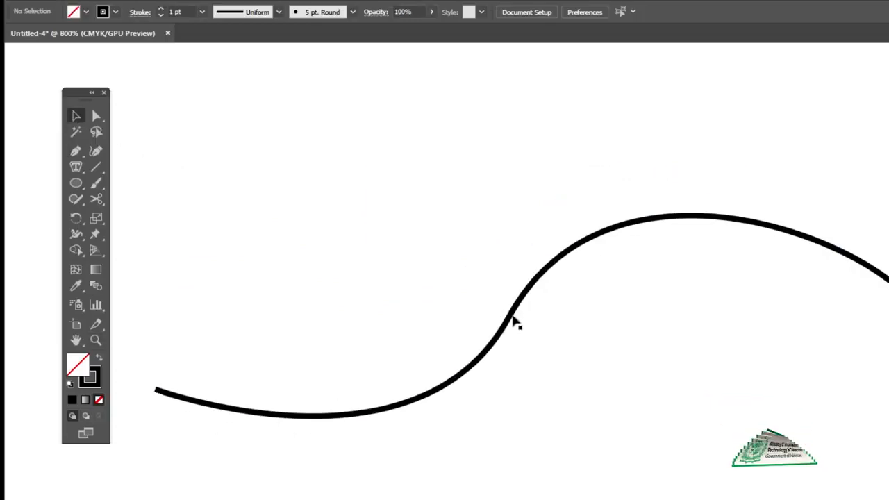
click(514, 322)
drag(70, 166, 131, 194)
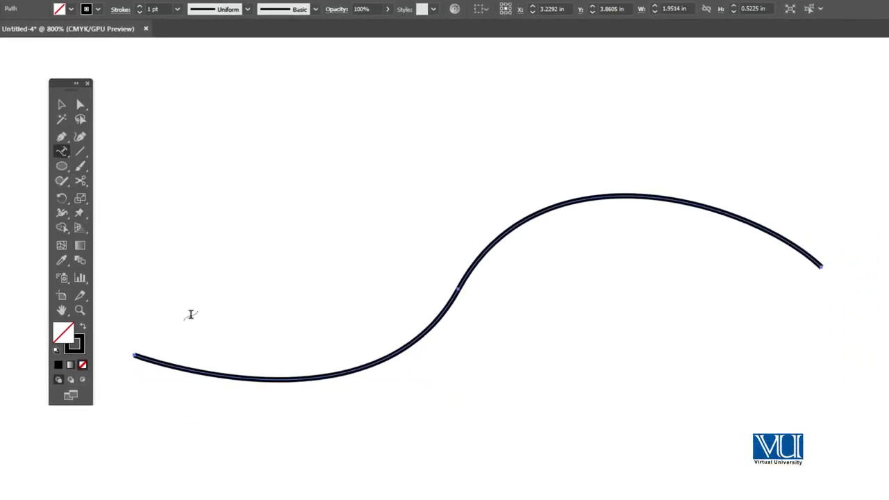
click(154, 361)
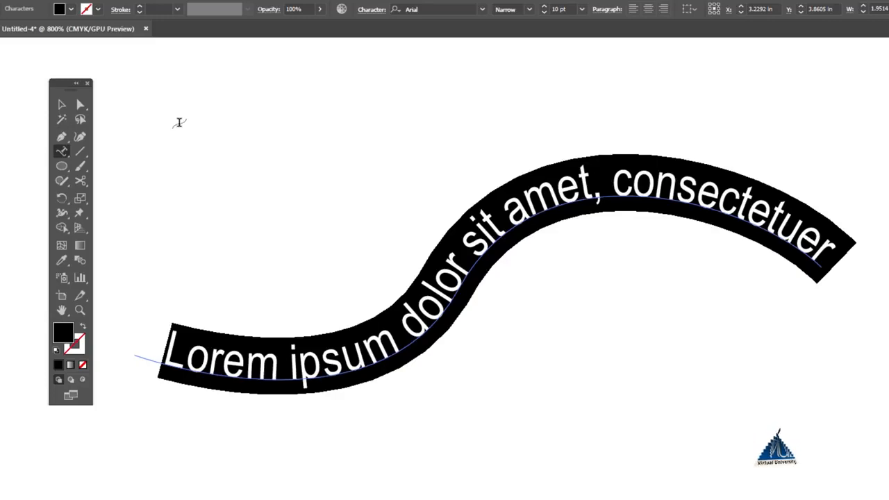
- Replace the placeholder text on the curved path with "Digi Skills Graphic Design Course" and select the finished path text
text(Digi)
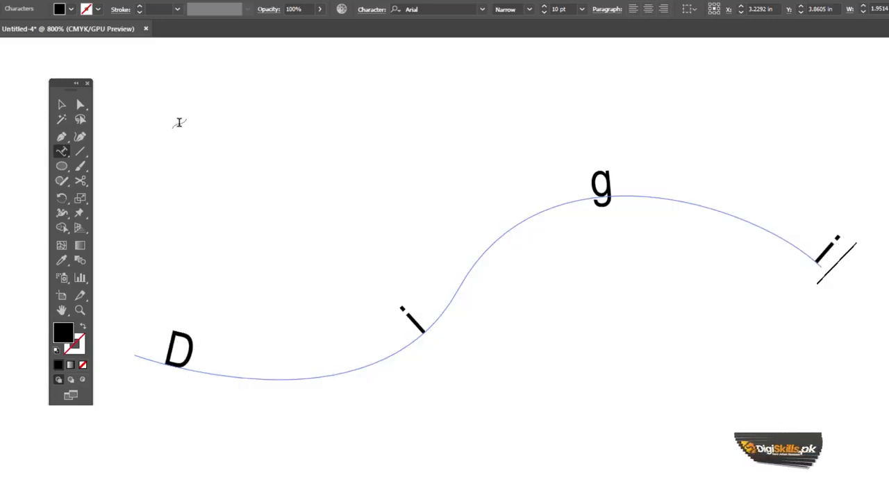
text( Skills)
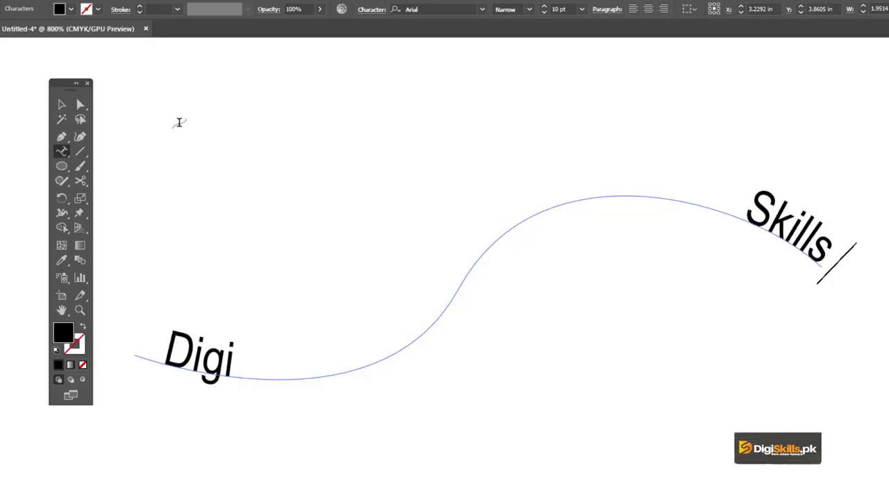
text( Graph)
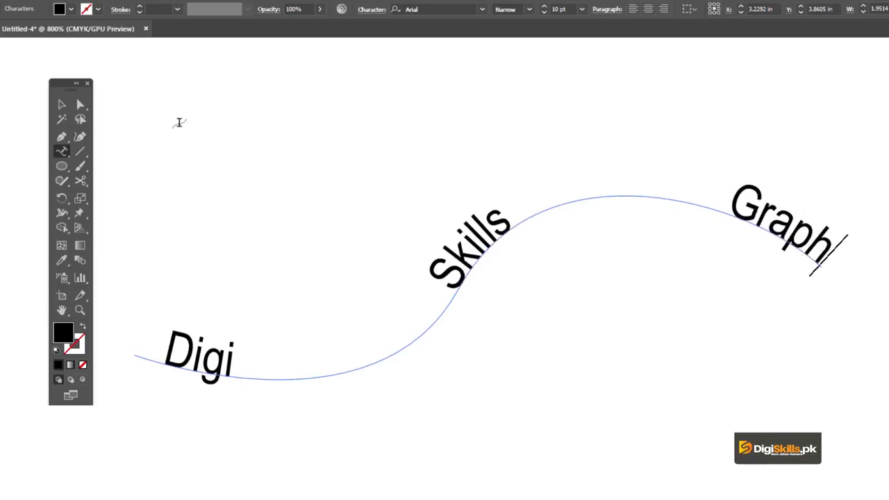
text(ic Design Course)
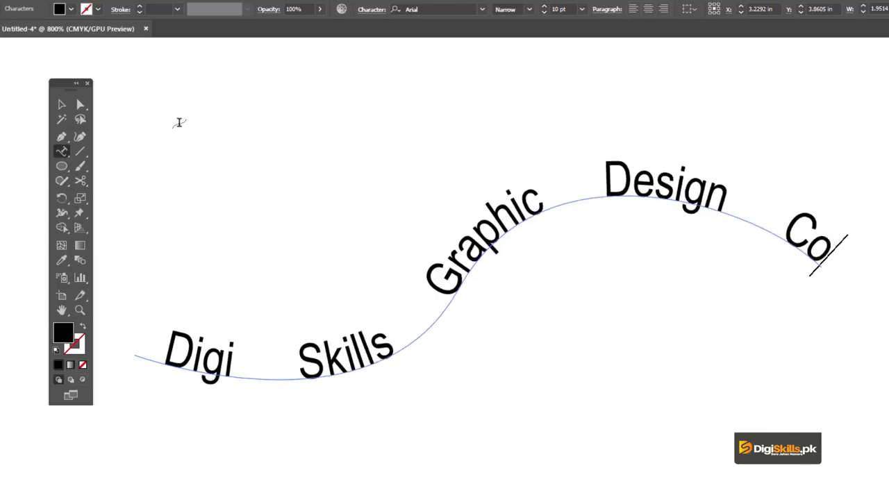
click(62, 106)
click(337, 162)
click(482, 236)
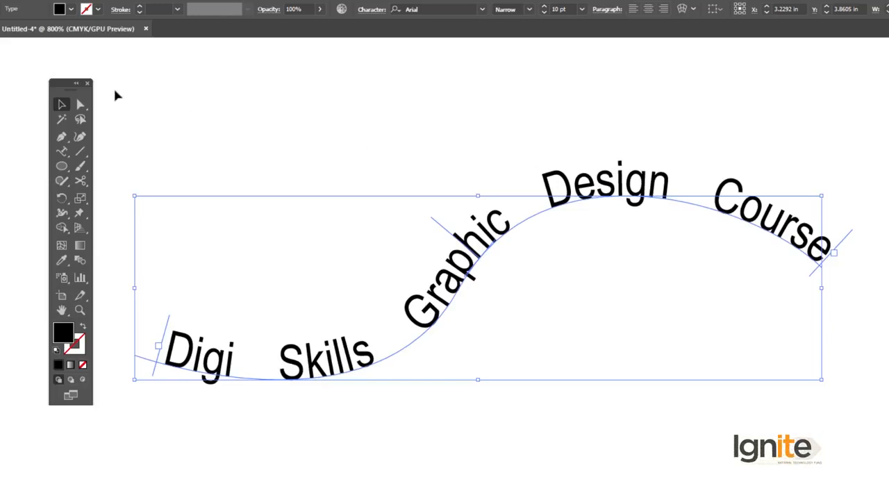
- Move the end bracket of the path text back along the curve so the text stops after "Design"
click(80, 105)
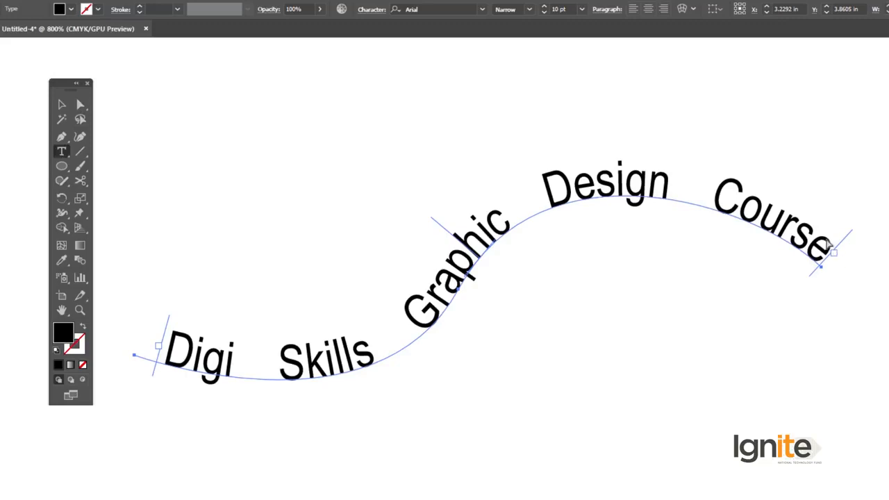
drag(844, 240, 640, 206)
click(778, 230)
click(214, 119)
click(532, 193)
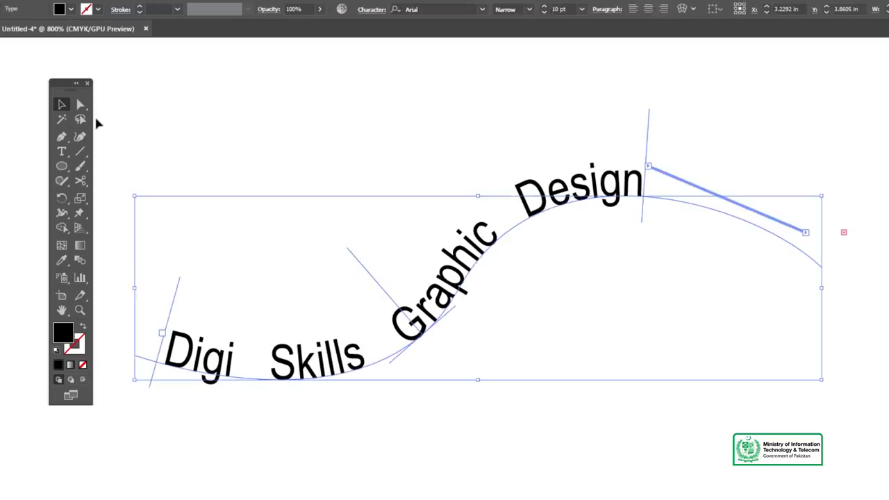
- Move the start bracket of the path text further along the curve to tighten the gaps between the words
click(81, 107)
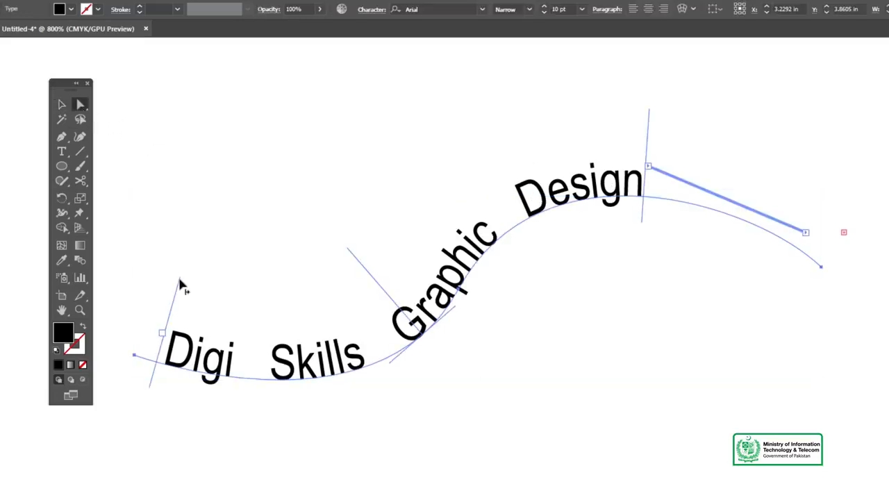
drag(179, 285, 246, 296)
drag(649, 123, 646, 216)
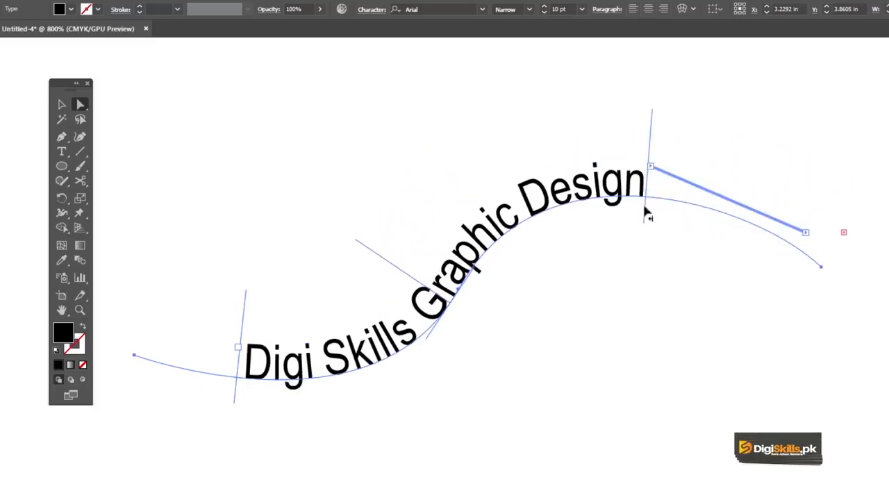
- Slide the text along the curve by its centre bracket towards the right end and back to the left, keeping it selected
drag(366, 251, 503, 171)
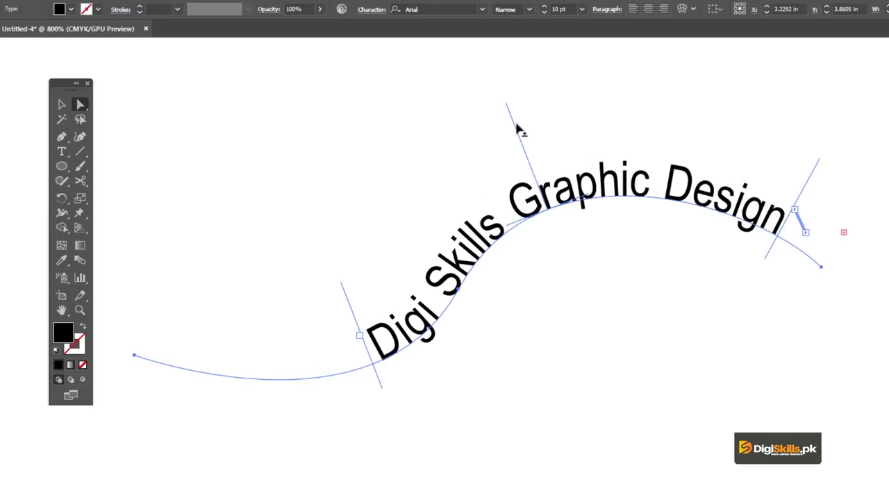
drag(514, 125, 363, 256)
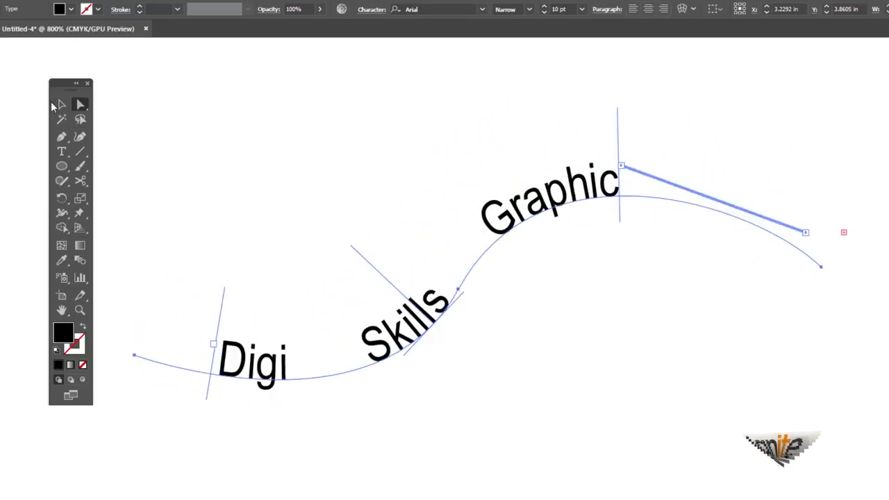
key(v)
click(357, 129)
click(547, 207)
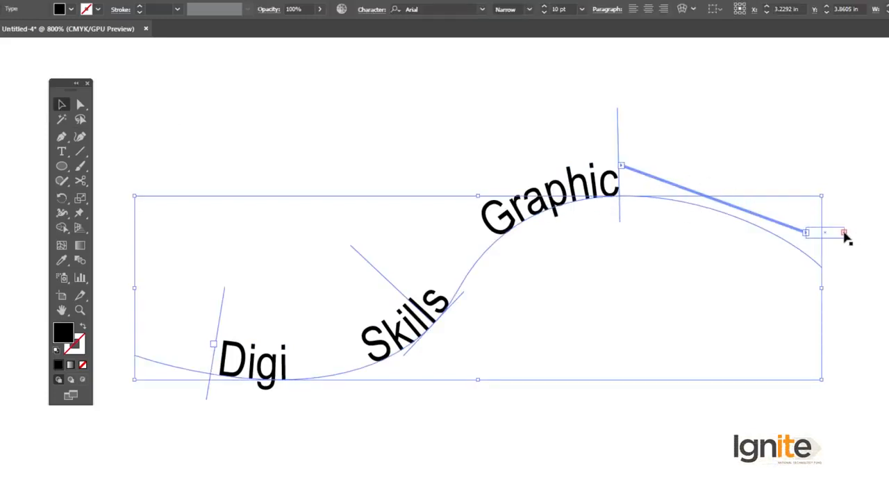
click(547, 132)
click(567, 193)
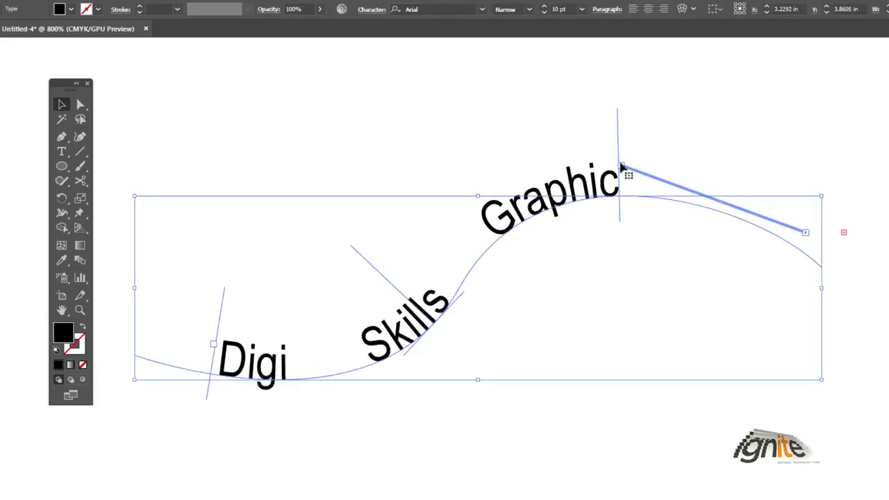
- Delete the text on the curved path from the artboard
click(567, 139)
click(585, 196)
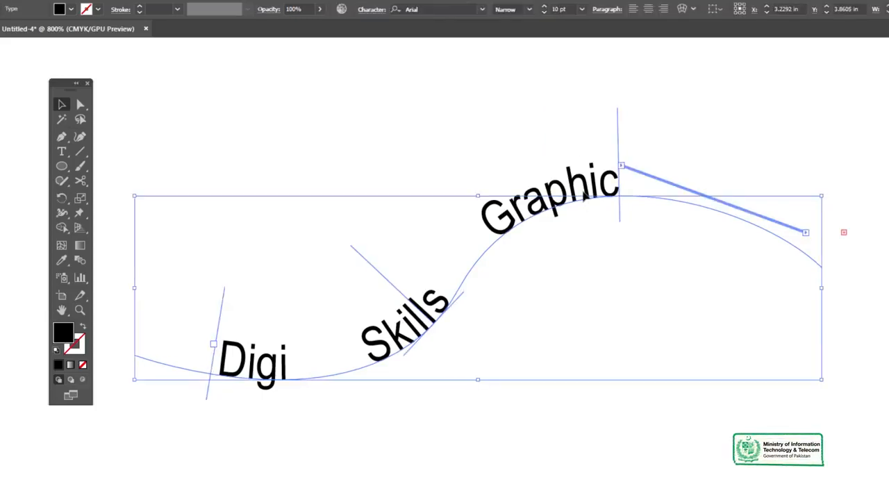
key(Delete)
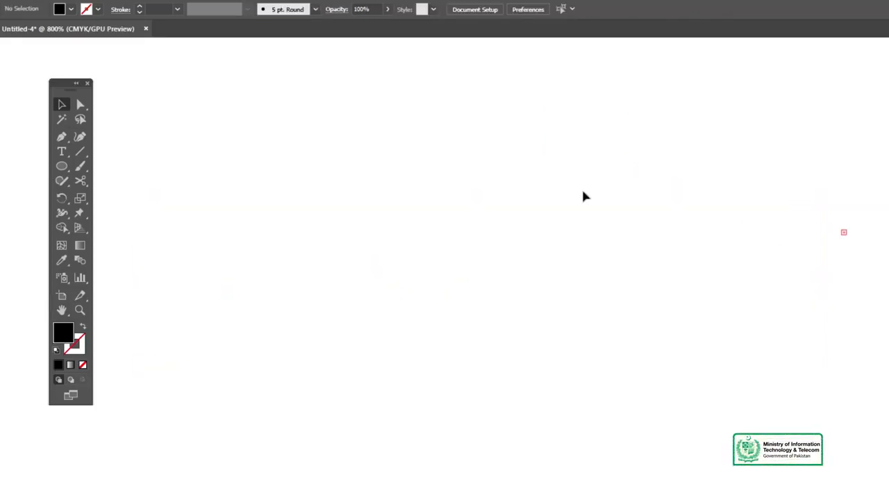
- Place a vertical line of "Lorem ipsum" placeholder text on the empty artboard with the Vertical Type tool
click(62, 151)
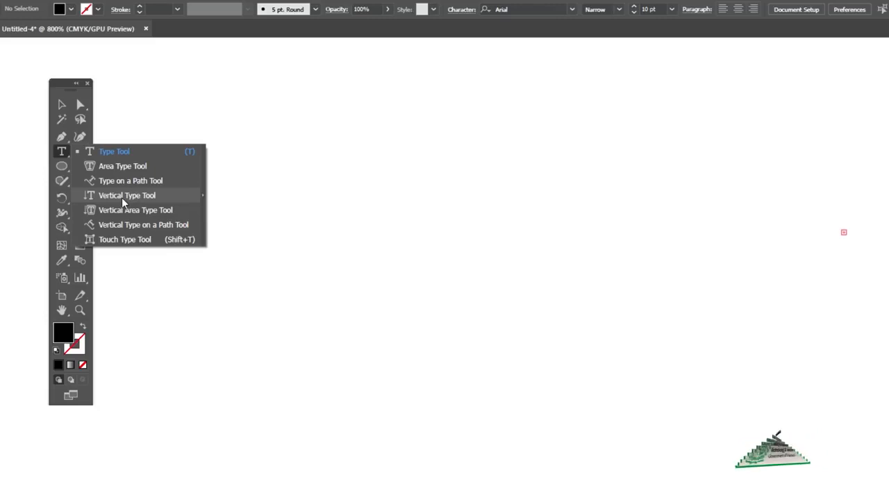
click(121, 198)
click(337, 161)
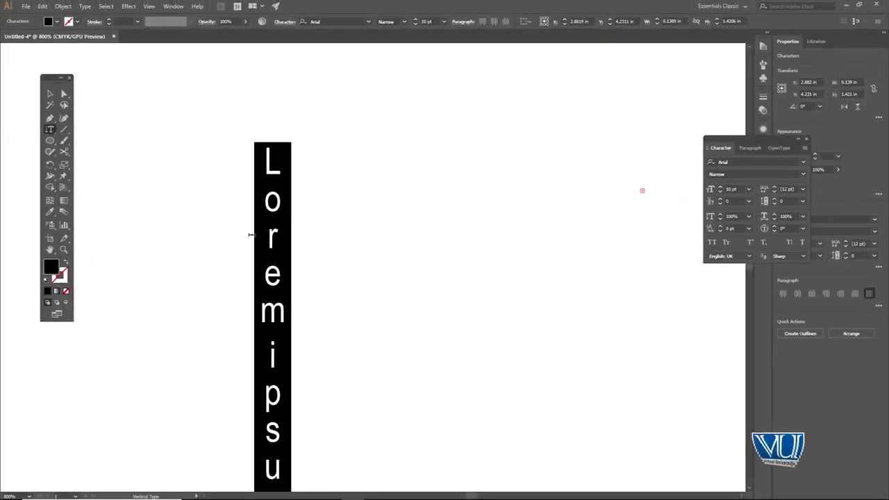
scroll(329, 288, down, 2)
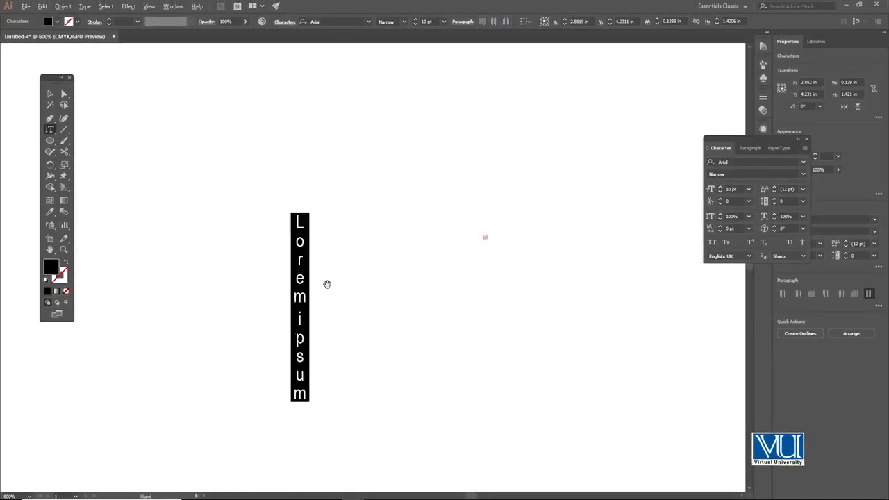
scroll(329, 283, up, 1)
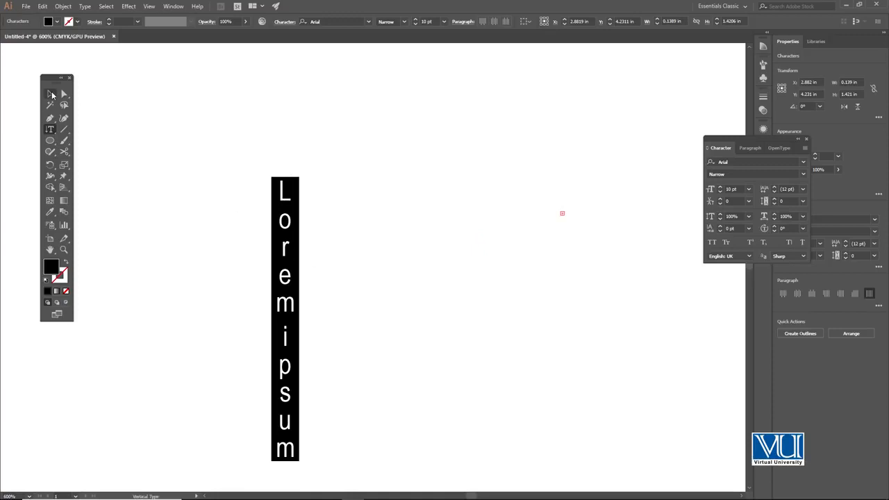
- Finish editing the vertical placeholder text and delete it from the artboard
click(52, 94)
click(172, 137)
click(282, 202)
key(Delete)
- Draw a circle about 0.68 in across and fill it with placeholder text using the Vertical Area Type tool
click(54, 130)
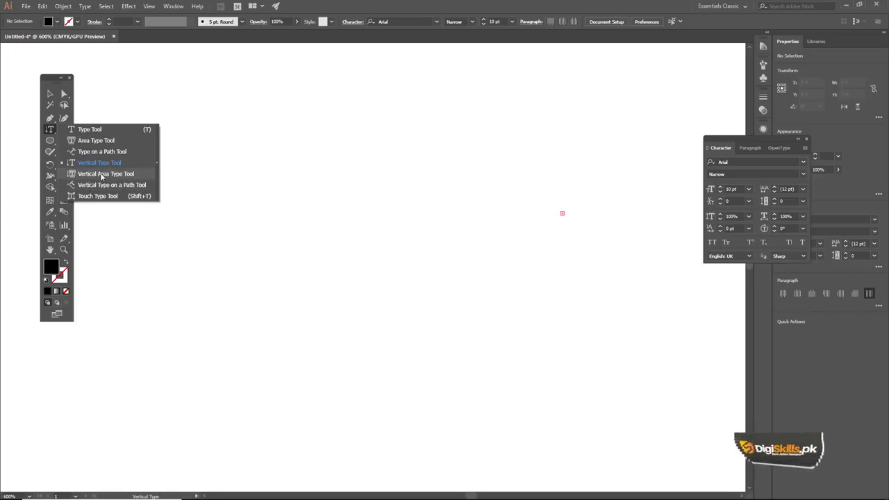
click(102, 175)
drag(337, 233, 405, 233)
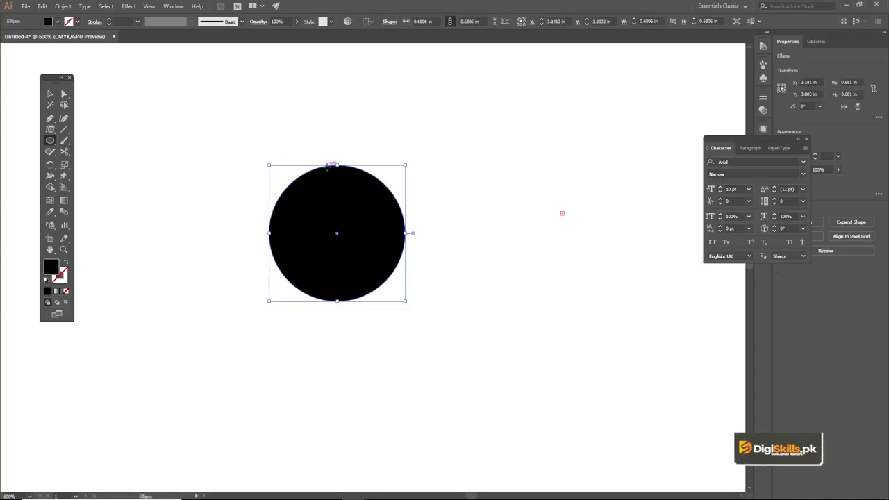
click(49, 129)
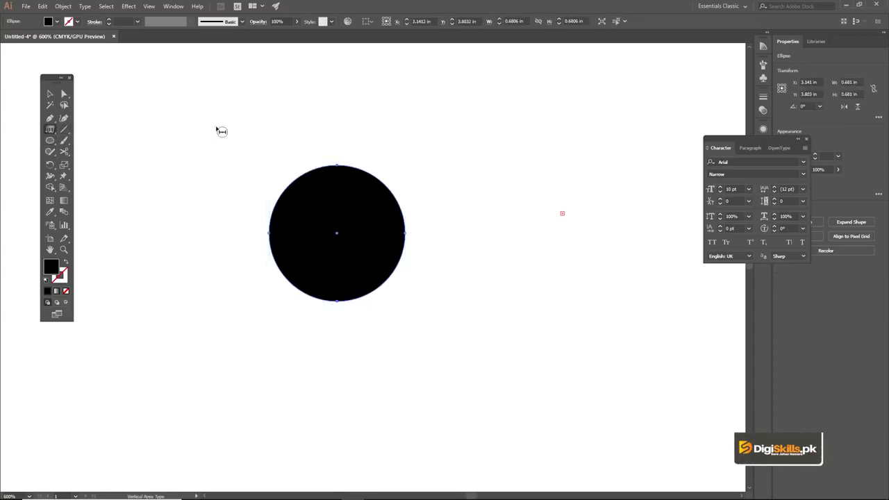
click(352, 169)
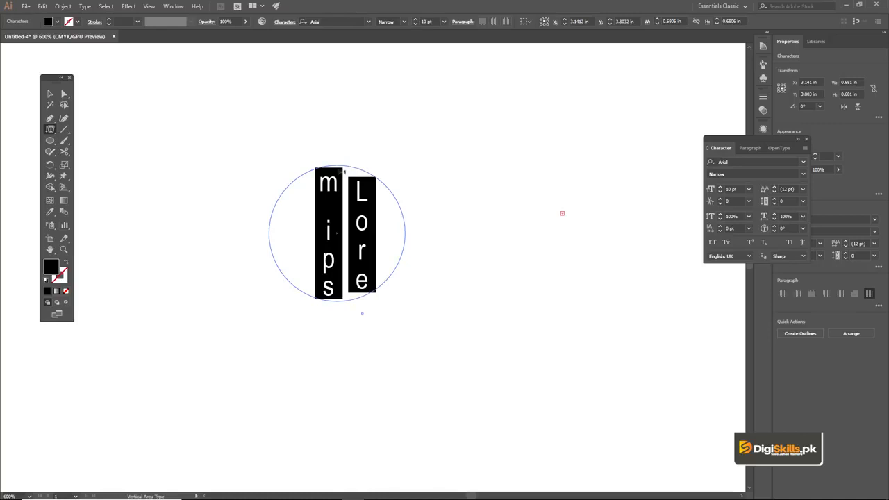
- Finish editing the vertical area text in the circle and delete it
click(50, 93)
click(274, 117)
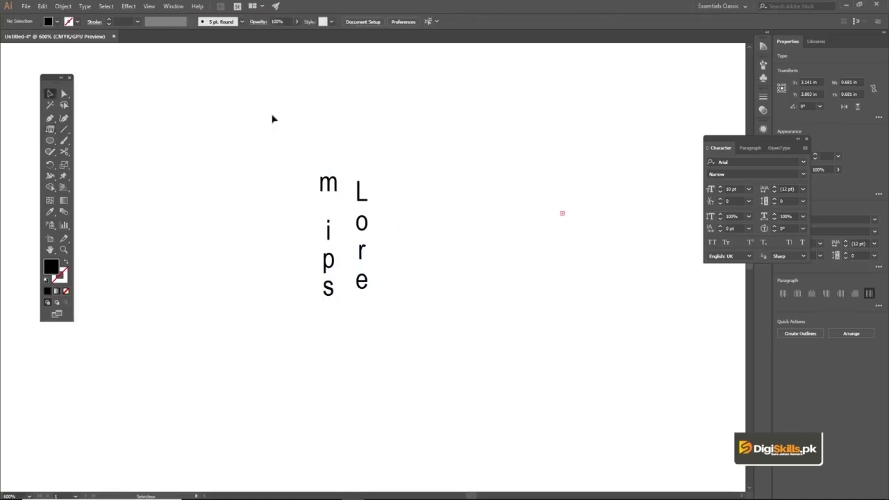
click(332, 184)
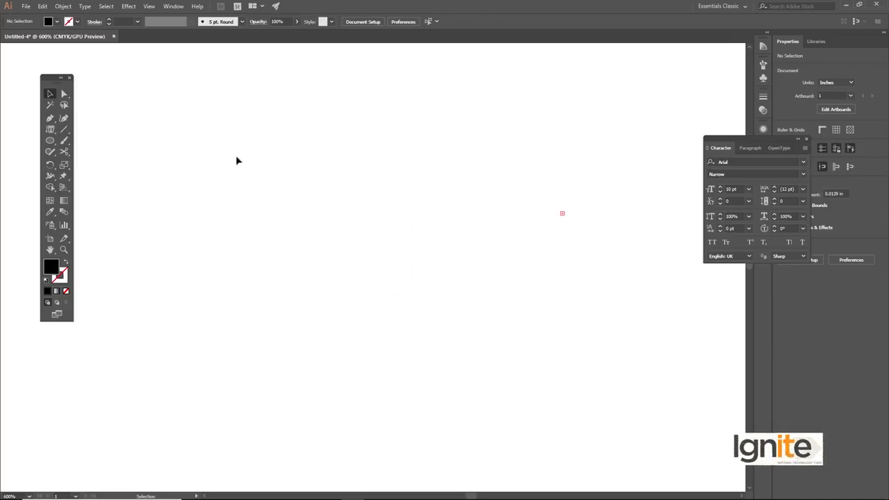
- Create a tall area text frame about 0.74 by 1.60 in with the Type tool, keeping its placeholder text
drag(50, 129, 110, 127)
drag(180, 123, 332, 453)
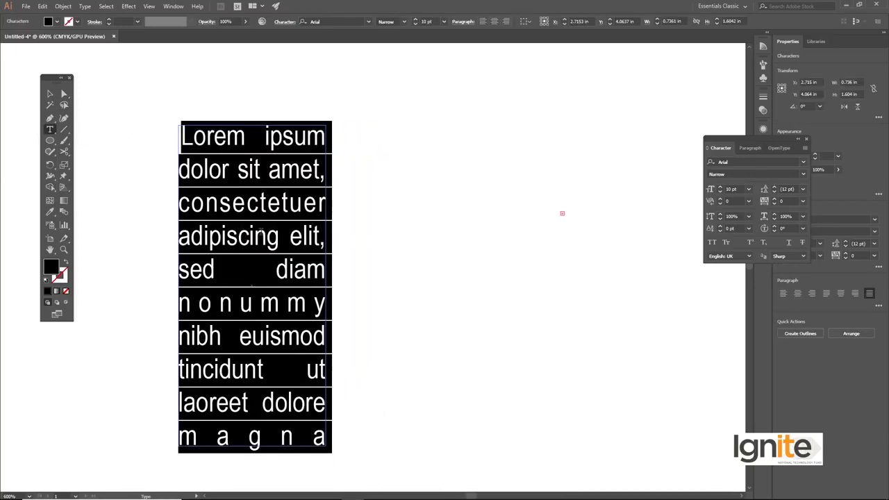
click(50, 93)
click(170, 92)
- Enlarge the placeholder text frame to about 0.82 in wide and 1.94 in high
scroll(251, 199, down, 1)
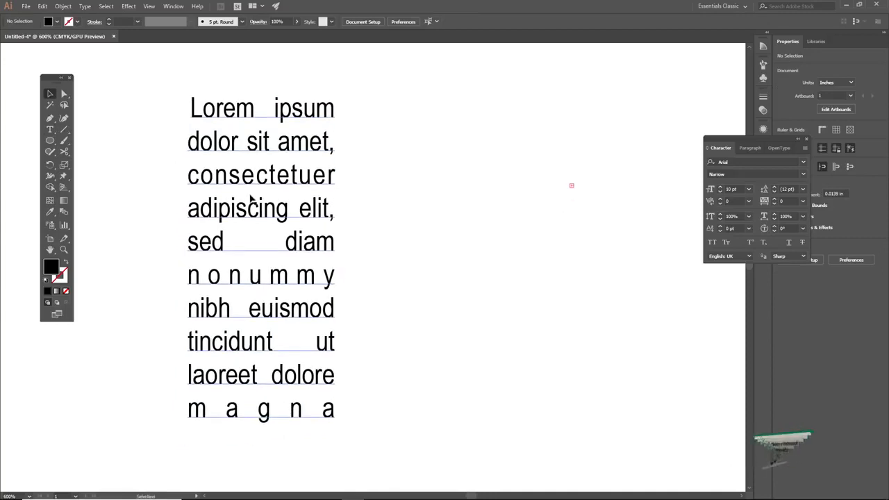
click(252, 199)
drag(336, 400, 337, 439)
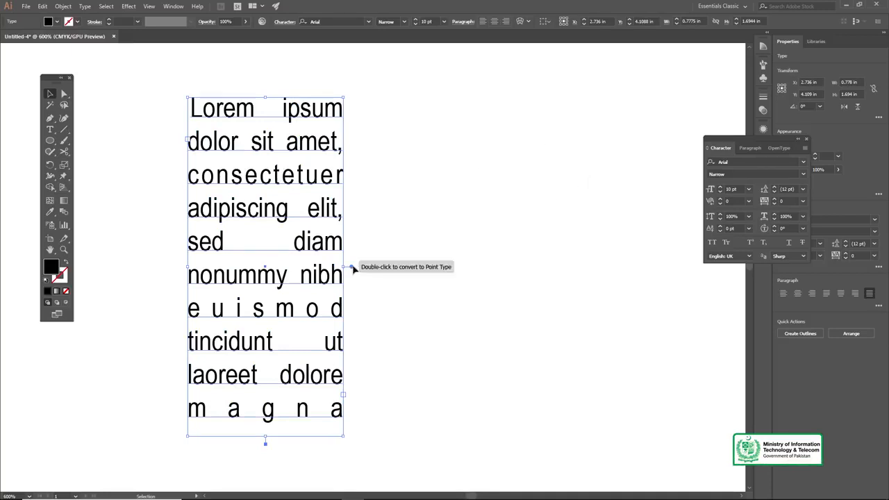
drag(342, 436, 353, 484)
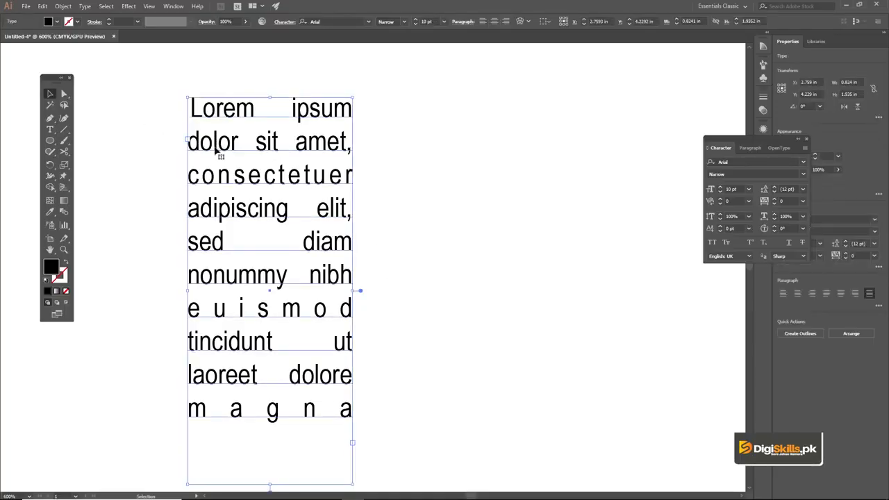
- Duplicate the text frame horizontally so the copy forms a second column right beside the original
drag(215, 152, 393, 151)
click(334, 75)
ctrl+alt+click(375, 281)
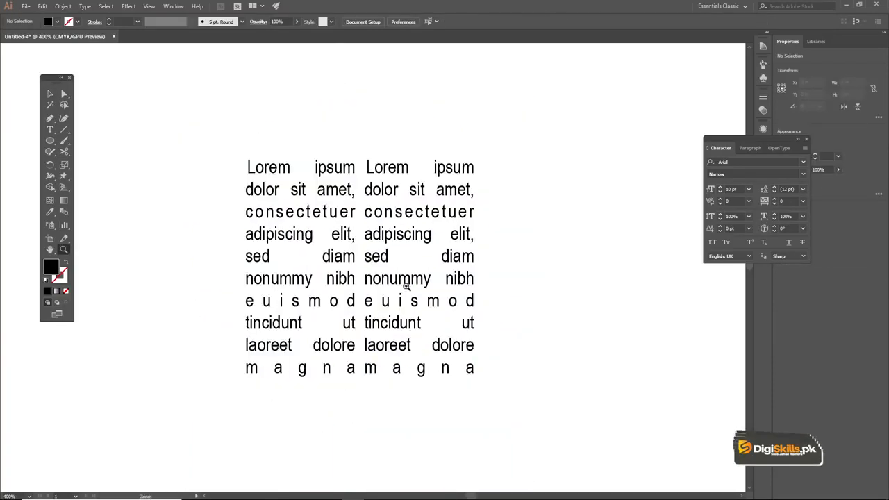
- Shift the copied column slightly to the right to widen the gap, and select both text frames together
click(375, 280)
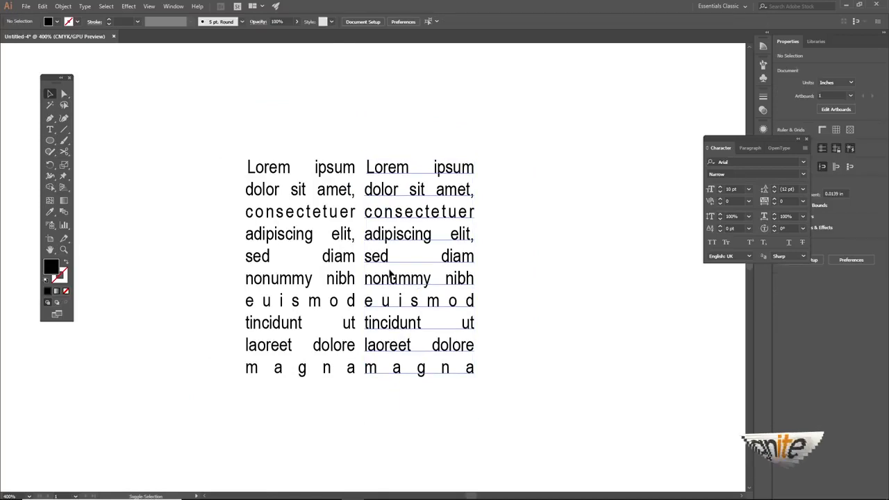
drag(380, 248, 396, 248)
shift+click(324, 201)
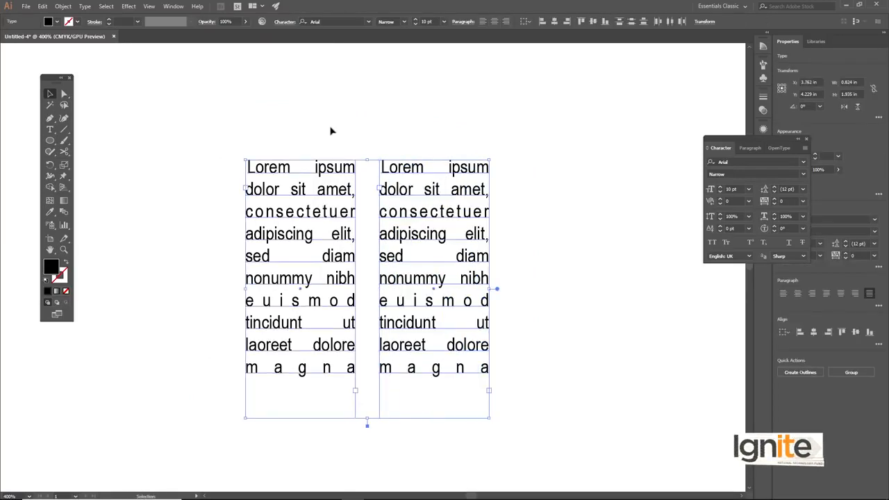